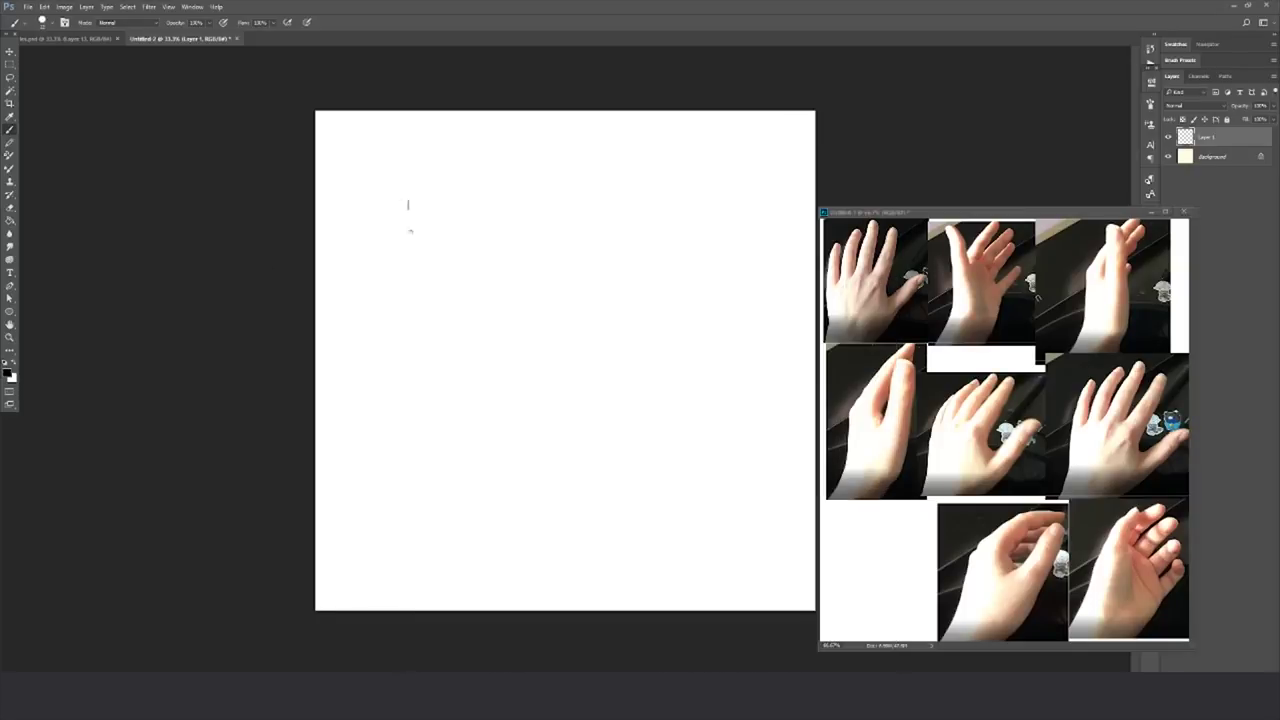
Step: Sketch the palm and wrist outline of the first open hand in the upper left area of the canvas, following the reference photos
mouse_move(408, 196)
left_mouse_down()
mouse_move(462, 236)
mouse_move(494, 192)
mouse_move(414, 292)
left_mouse_up()
left_click_drag(456, 246, 452, 282)
left_click_drag(430, 286, 448, 284)
left_click_drag(410, 190, 416, 242)
Step: Draw the first hand's fingers, thicken their outlines and add the joint and tendon lines across its back
left_click_drag(410, 168, 444, 138)
left_click_drag(444, 136, 470, 144)
mouse_move(468, 146)
left_mouse_down()
mouse_move(472, 200)
mouse_move(454, 184)
left_mouse_up()
mouse_move(446, 136)
left_mouse_down()
mouse_move(452, 182)
mouse_move(444, 162)
left_mouse_up()
left_click_drag(444, 154, 424, 184)
mouse_move(422, 166)
left_mouse_down()
mouse_move(410, 218)
mouse_move(444, 140)
mouse_move(472, 150)
mouse_move(421, 228)
left_mouse_up()
key("e")
key("b")
mouse_move(470, 148)
left_mouse_down()
mouse_move(464, 198)
mouse_move(448, 170)
left_mouse_up()
left_click_drag(436, 150, 420, 190)
left_click_drag(428, 148, 432, 186)
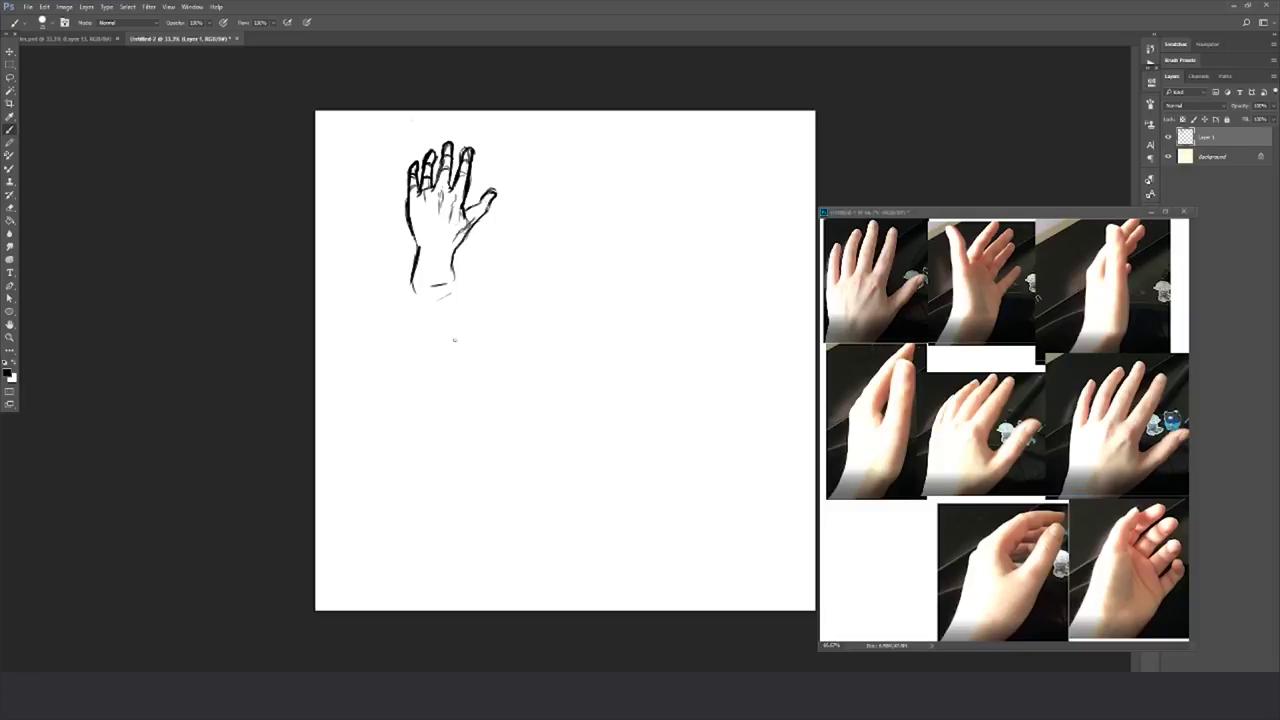
Step: Move the finished first hand sketch into the canvas's upper left corner to make room for more poses
key("v")
left_click_drag(475, 153, 458, 160)
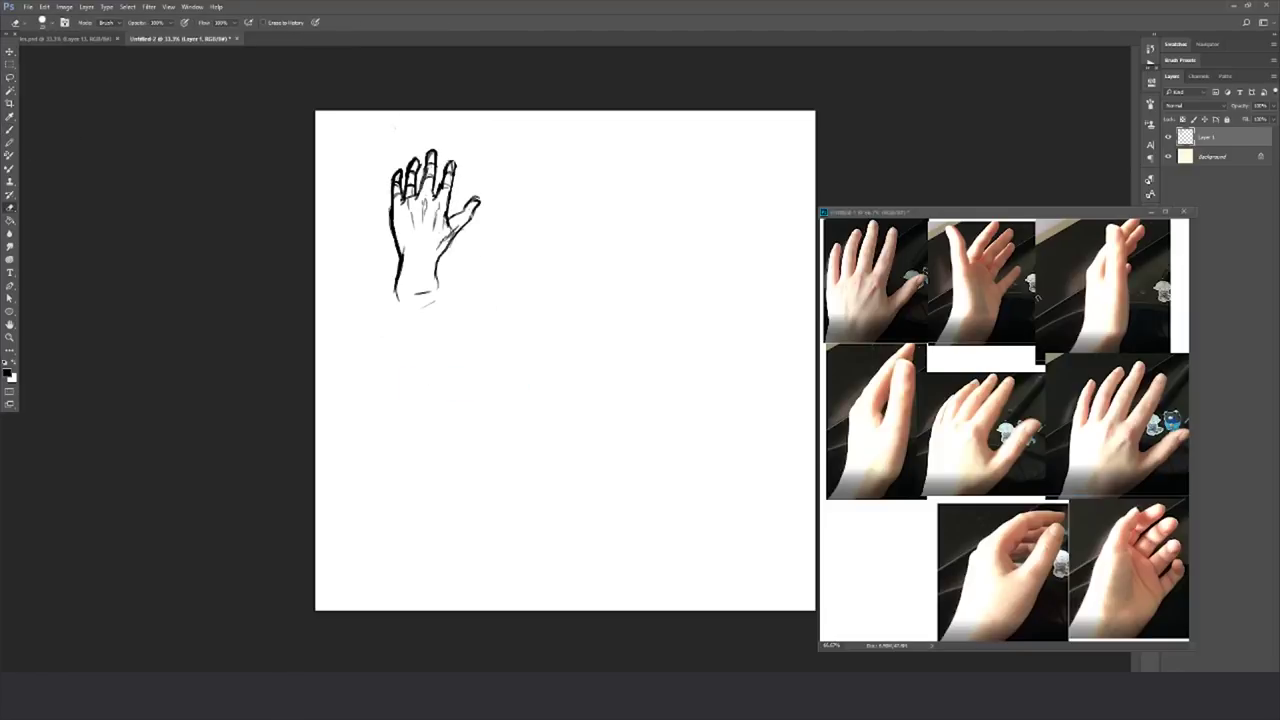
left_click_drag(453, 205, 425, 220)
key("e")
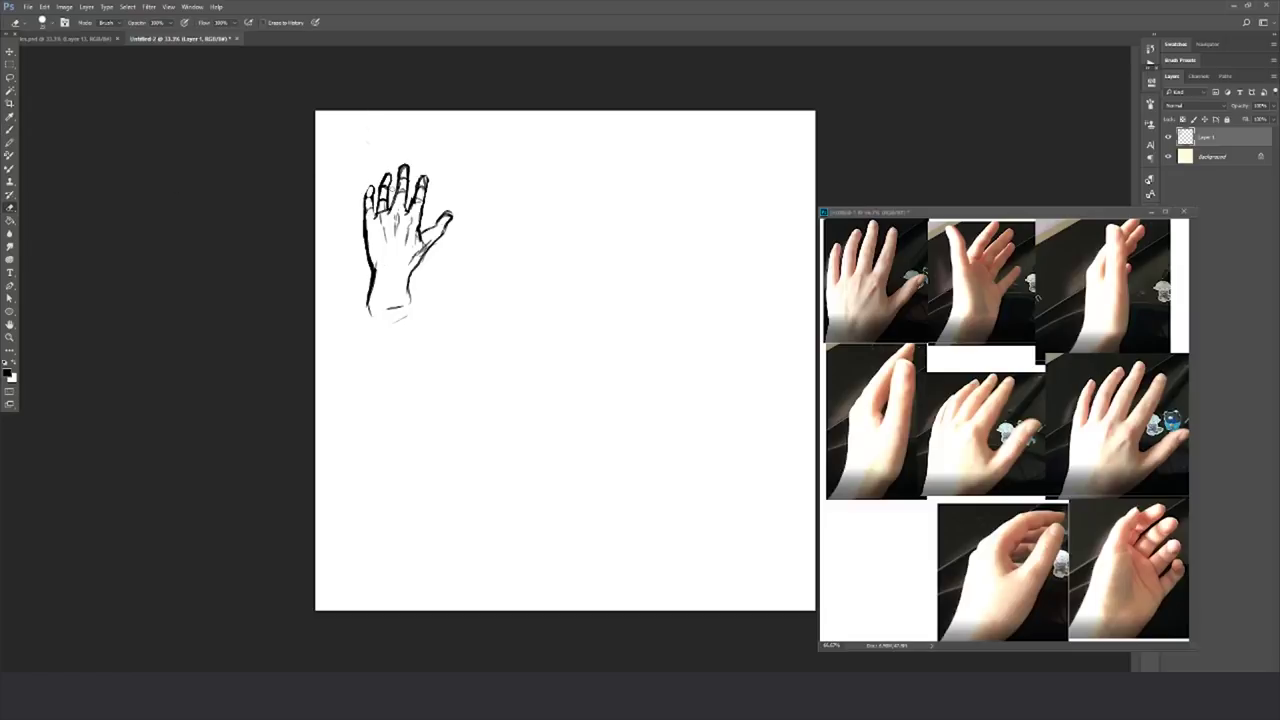
key("b")
key("v")
left_click_drag(391, 296, 371, 263)
Step: Sketch a second hand beside the first in palm view, with the thumb raised and the fingers spread behind it
key("b")
mouse_move(466, 170)
left_mouse_down()
mouse_move(458, 217)
mouse_move(449, 170)
mouse_move(488, 227)
mouse_move(450, 240)
left_mouse_up()
left_click_drag(494, 198, 482, 240)
left_click_drag(467, 182, 487, 155)
mouse_move(481, 171)
left_mouse_down()
mouse_move(498, 150)
mouse_move(500, 222)
mouse_move(480, 242)
left_mouse_up()
left_click_drag(482, 196, 474, 234)
mouse_move(484, 164)
left_mouse_down()
mouse_move(470, 266)
mouse_move(496, 206)
mouse_move(476, 228)
mouse_move(472, 206)
left_mouse_up()
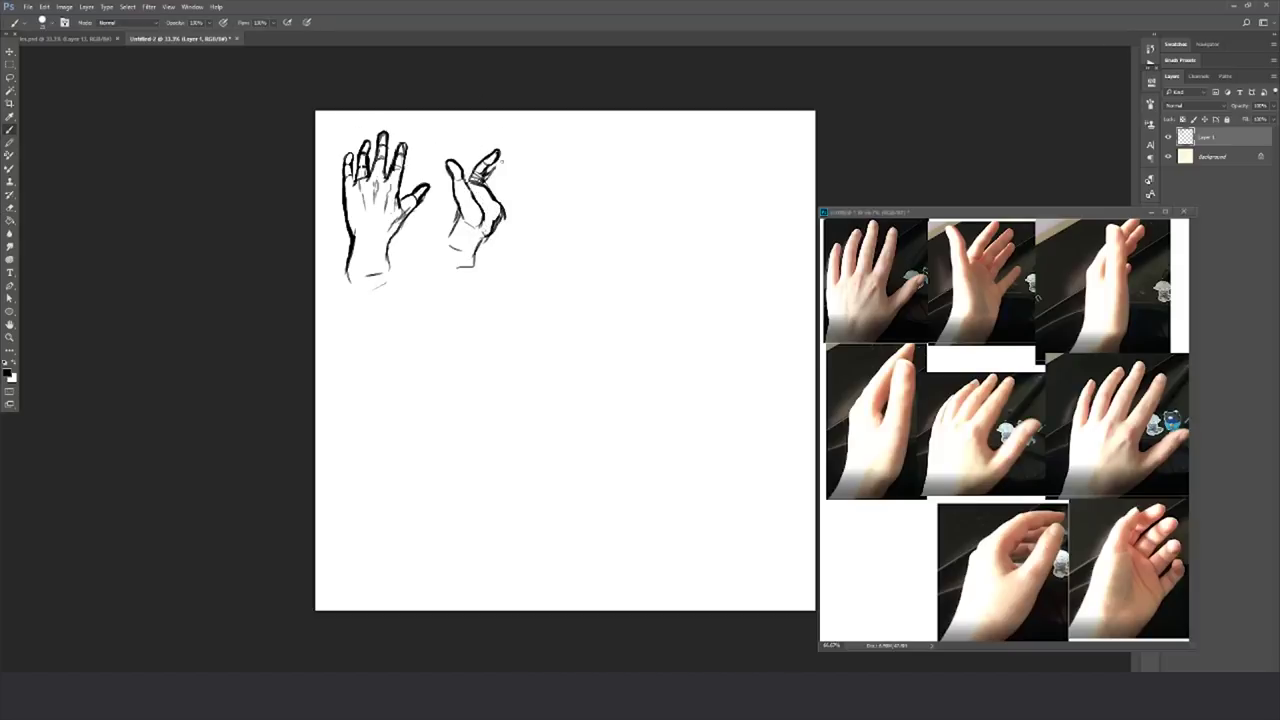
mouse_move(512, 158)
left_mouse_down()
mouse_move(492, 188)
mouse_move(510, 202)
mouse_move(486, 212)
mouse_move(518, 186)
left_mouse_up()
key("e")
key("b")
Step: Draw a curved rotation arrow above the second hand and undo the last stroke
mouse_move(422, 130)
left_mouse_down()
mouse_move(474, 150)
mouse_move(442, 139)
left_mouse_up()
key("ctrl+z")
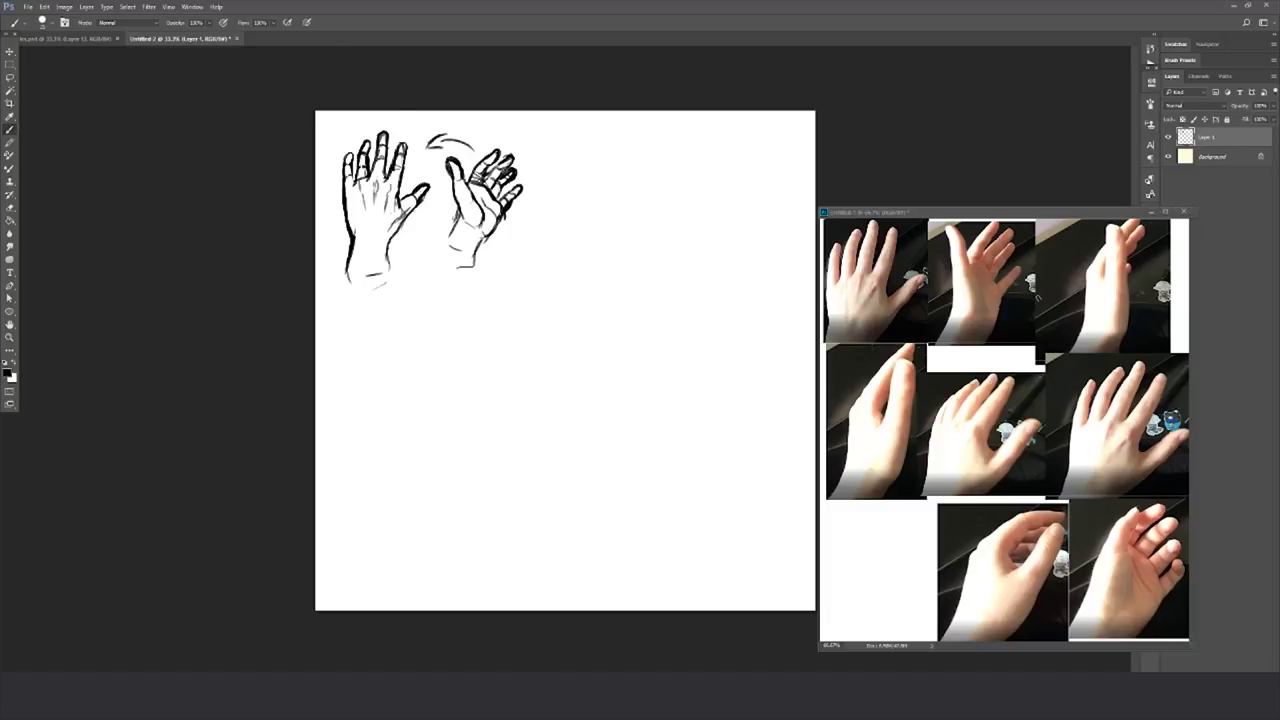
Step: Sketch the third hand in side view, with overlapping fingers and a wrist, and clean up its outline with the eraser
mouse_move(572, 164)
left_mouse_down()
mouse_move(555, 228)
mouse_move(588, 232)
mouse_move(549, 278)
left_mouse_up()
left_click_drag(585, 234, 578, 276)
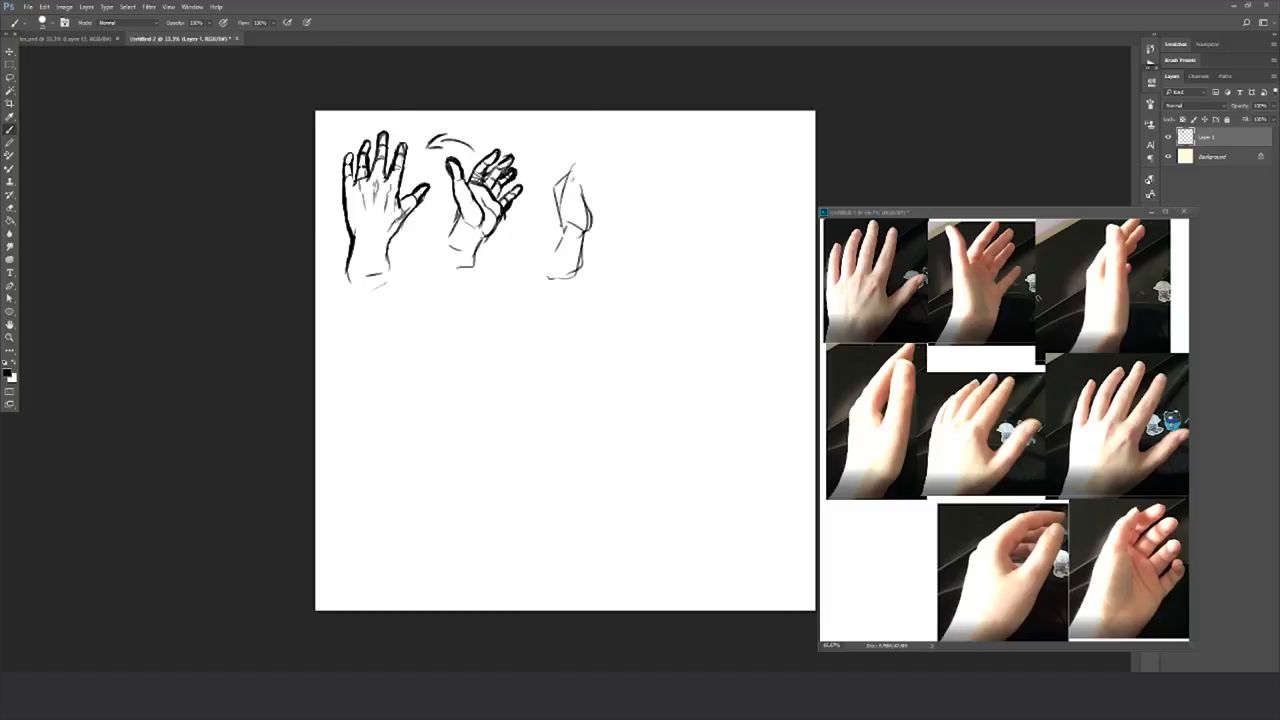
left_click_drag(570, 184, 576, 156)
left_click_drag(578, 160, 583, 198)
mouse_move(597, 152)
left_mouse_down()
mouse_move(583, 174)
mouse_move(584, 236)
mouse_move(556, 236)
left_mouse_up()
left_click_drag(578, 236, 572, 255)
key("e")
left_click_drag(568, 158, 552, 192)
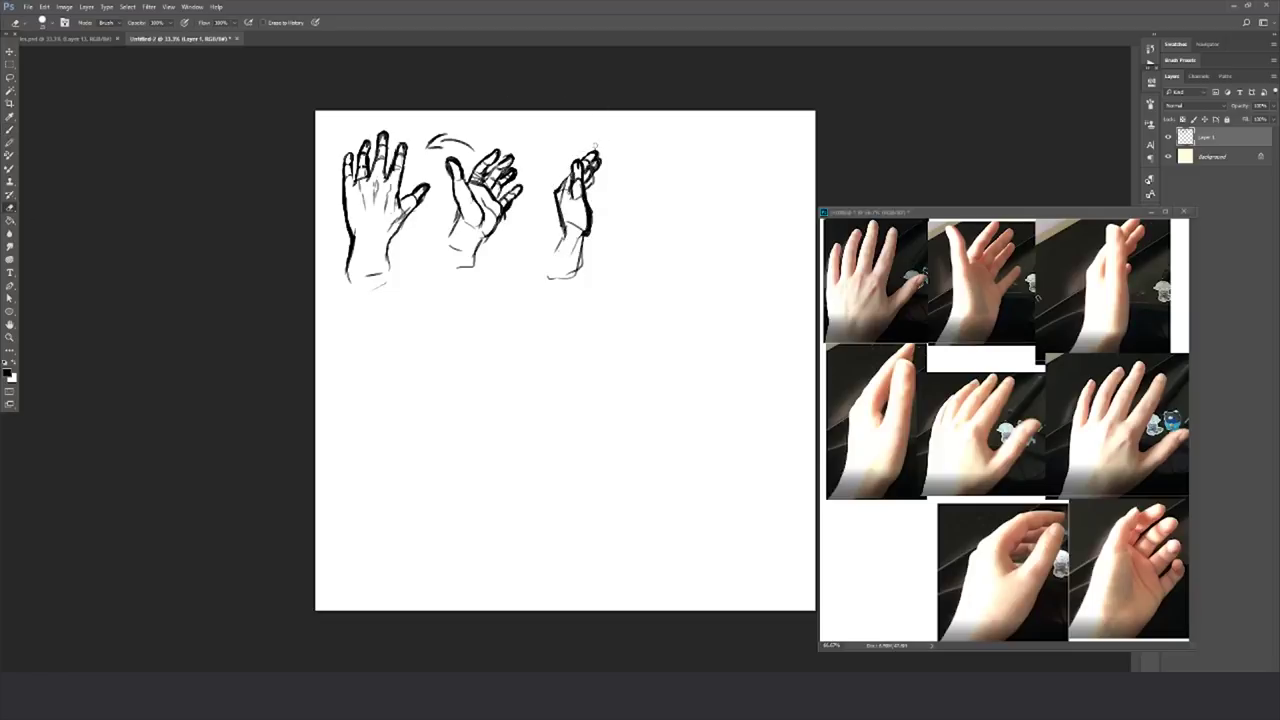
key("b")
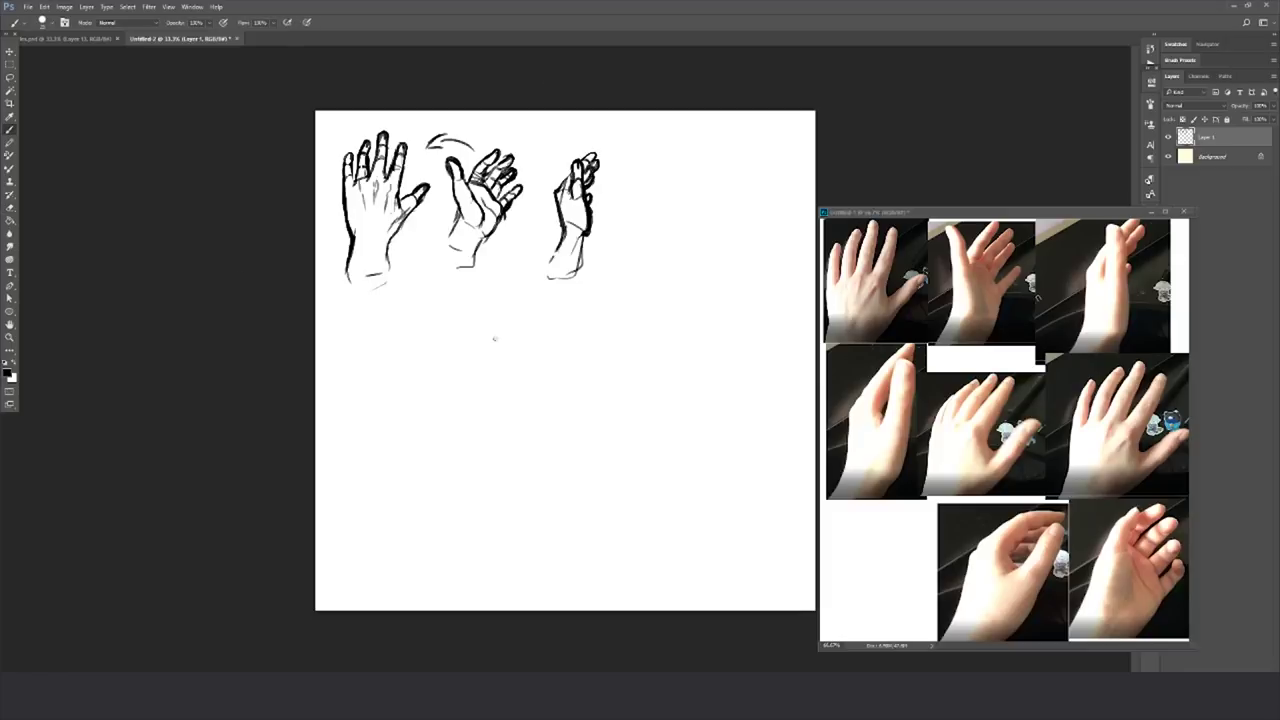
Step: Erase the curved arrow over the second hand and draw arrows pointing at the second and third hands instead
key("e")
left_click_drag(428, 146, 583, 152)
Step: Sketch the fourth hand to the right of the third in edge-on view, add its wrist and erase stray lines
key("b")
mouse_move(672, 160)
left_mouse_down()
mouse_move(638, 238)
mouse_move(678, 206)
mouse_move(676, 222)
mouse_move(686, 180)
mouse_move(636, 206)
left_mouse_up()
key("ctrl+Tab")
key("ctrl+shift+Tab")
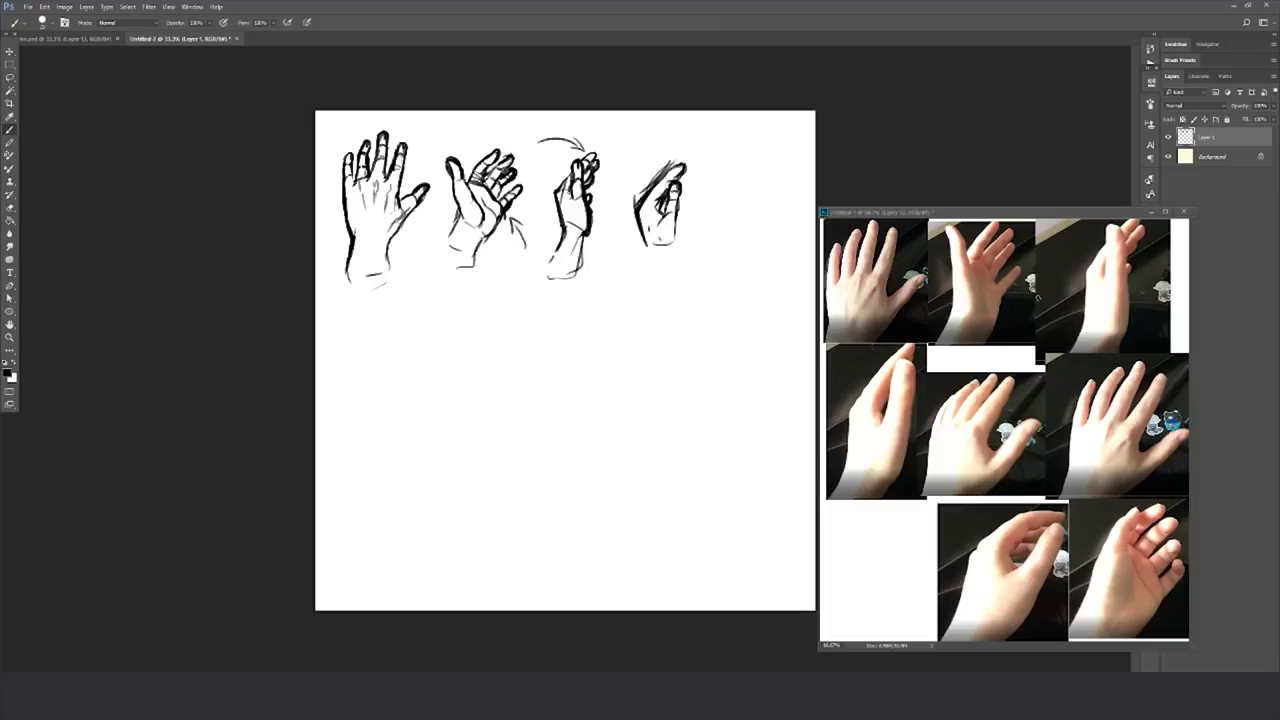
mouse_move(676, 200)
left_mouse_down()
mouse_move(670, 252)
mouse_move(638, 226)
left_mouse_up()
left_click_drag(642, 234, 628, 278)
key("e")
left_click_drag(674, 206, 672, 246)
Step: Lasso the upper part of the fourth hand, adjust it with Free Transform and deselect it
key("l")
left_click_drag(670, 140, 636, 198)
key("ctrl+t")
left_click_drag(628, 140, 619, 150)
key("Return")
key("ctrl+d")
key("e")
Step: Sketch the fifth hand at the end of the row, showing its back with raised fingers and the thumb held out
key("b")
mouse_move(642, 240)
left_mouse_down()
mouse_move(624, 272)
mouse_move(720, 210)
mouse_move(764, 238)
mouse_move(748, 268)
mouse_move(712, 210)
mouse_move(756, 165)
mouse_move(721, 178)
mouse_move(740, 230)
left_mouse_up()
left_click_drag(776, 168, 748, 238)
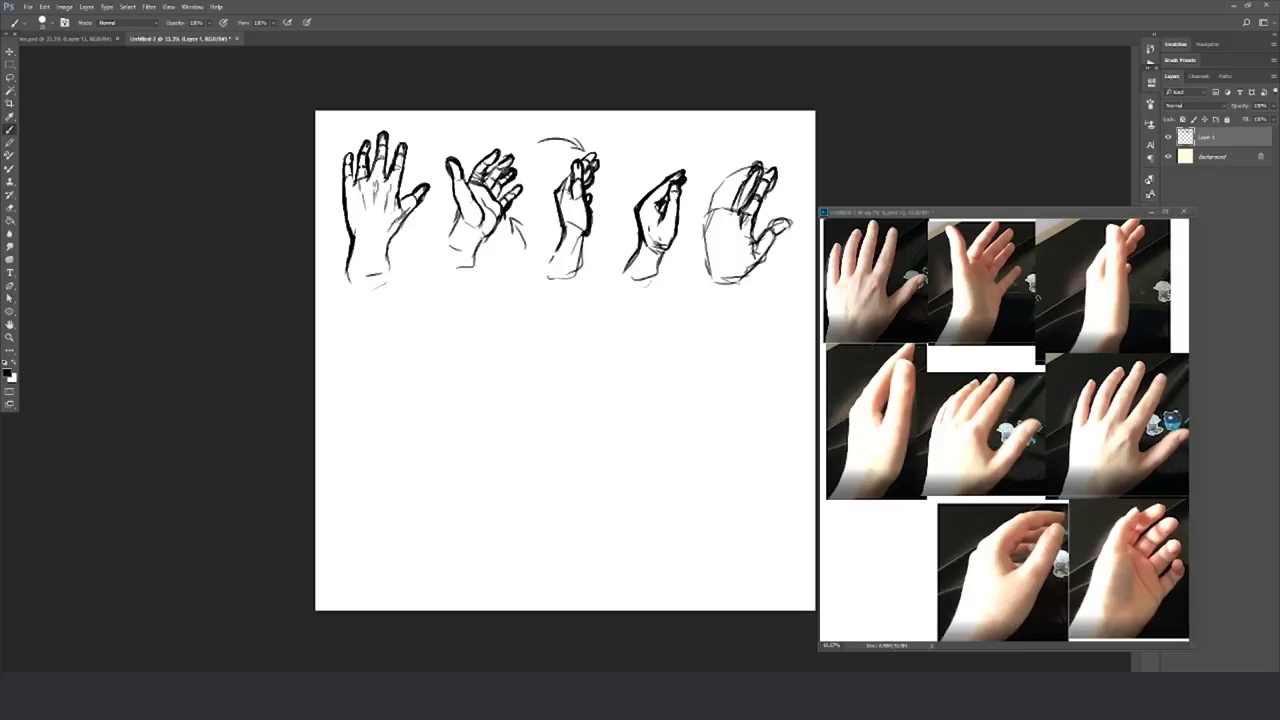
mouse_move(744, 174)
left_mouse_down()
mouse_move(704, 222)
mouse_move(702, 296)
left_mouse_up()
left_click_drag(772, 242, 738, 287)
left_click_drag(790, 215, 770, 245)
left_click_drag(771, 225, 754, 245)
Step: Erase the construction lines around the fifth hand's fingers and draw its wrist
left_click(10, 206)
mouse_move(776, 184)
left_mouse_down()
mouse_move(758, 166)
mouse_move(720, 182)
left_mouse_up()
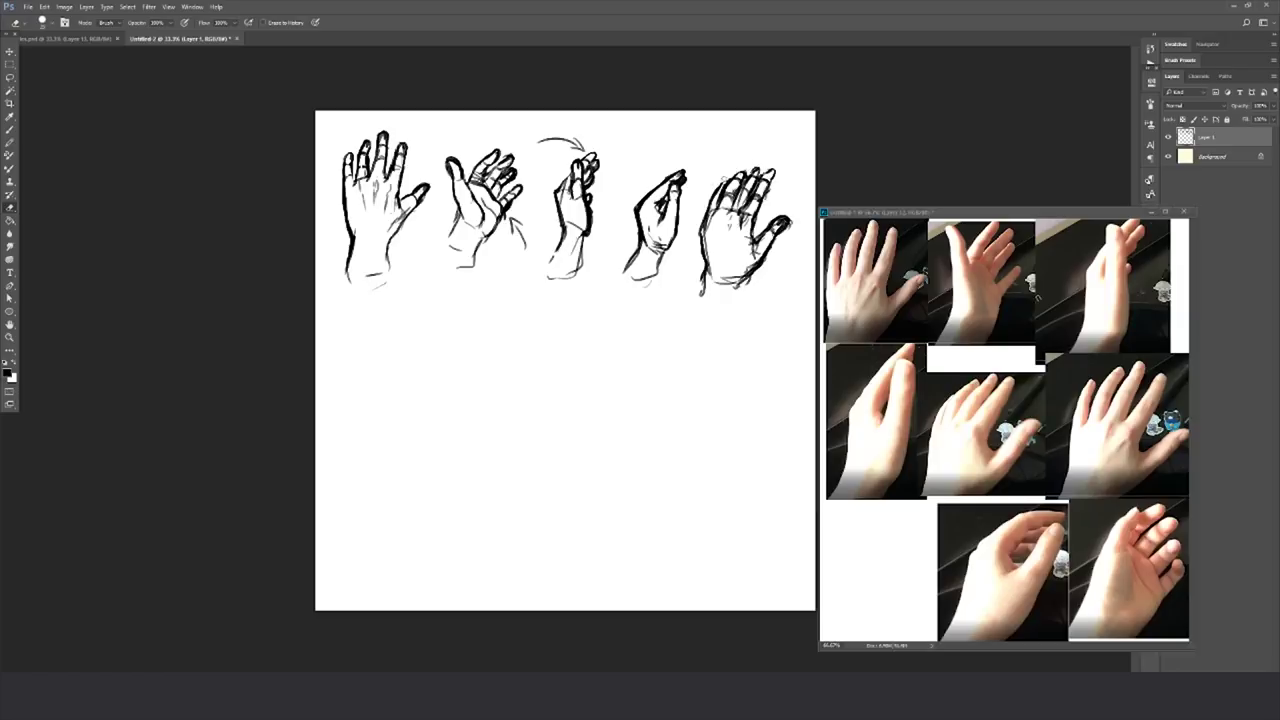
left_click(10, 130)
left_click_drag(740, 284, 716, 316)
left_click_drag(706, 270, 692, 298)
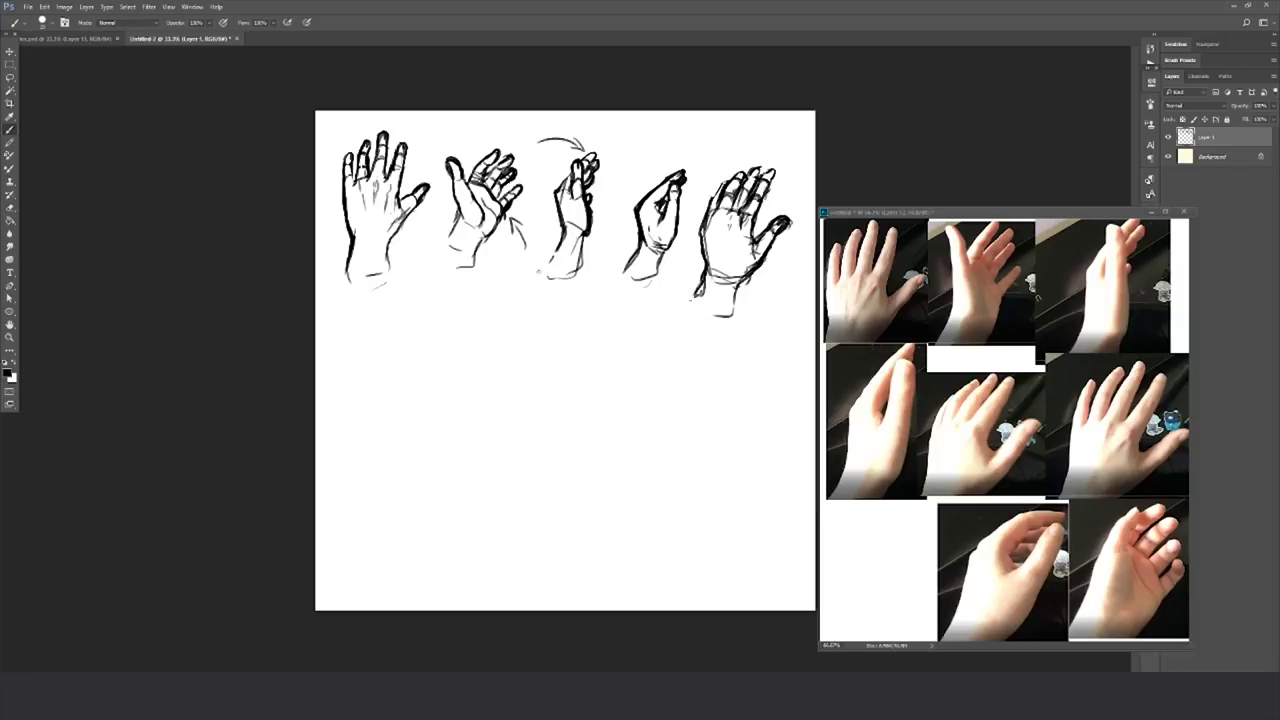
Step: Copy the first and second hands onto their own layers and place both copies in the space below the row
left_click_drag(375, 200, 528, 428)
left_click_drag(440, 120, 445, 125)
key("ctrl+j")
key("ctrl+t")
left_click_drag(485, 200, 482, 360)
key("Return")
Step: Duplicate the third hand onto its own layer and place it over the stacked copies
key("ctrl+j")
key("ctrl+t")
key("Return")
Step: Lasso the fourth hand, copy it to a new layer and move the copy onto the stacked hands
left_click(1206, 195)
key("l")
left_click_drag(640, 145, 632, 150)
key("ctrl+j")
key("ctrl+t")
left_click_drag(655, 225, 520, 425)
key("Return")
Step: Lasso the fifth hand on Layer 1, copy it to a new layer and move the copy onto the stack
mouse_move(690, 250)
left_mouse_down()
mouse_move(805, 173)
mouse_move(688, 305)
left_mouse_up()
left_click(1206, 215)
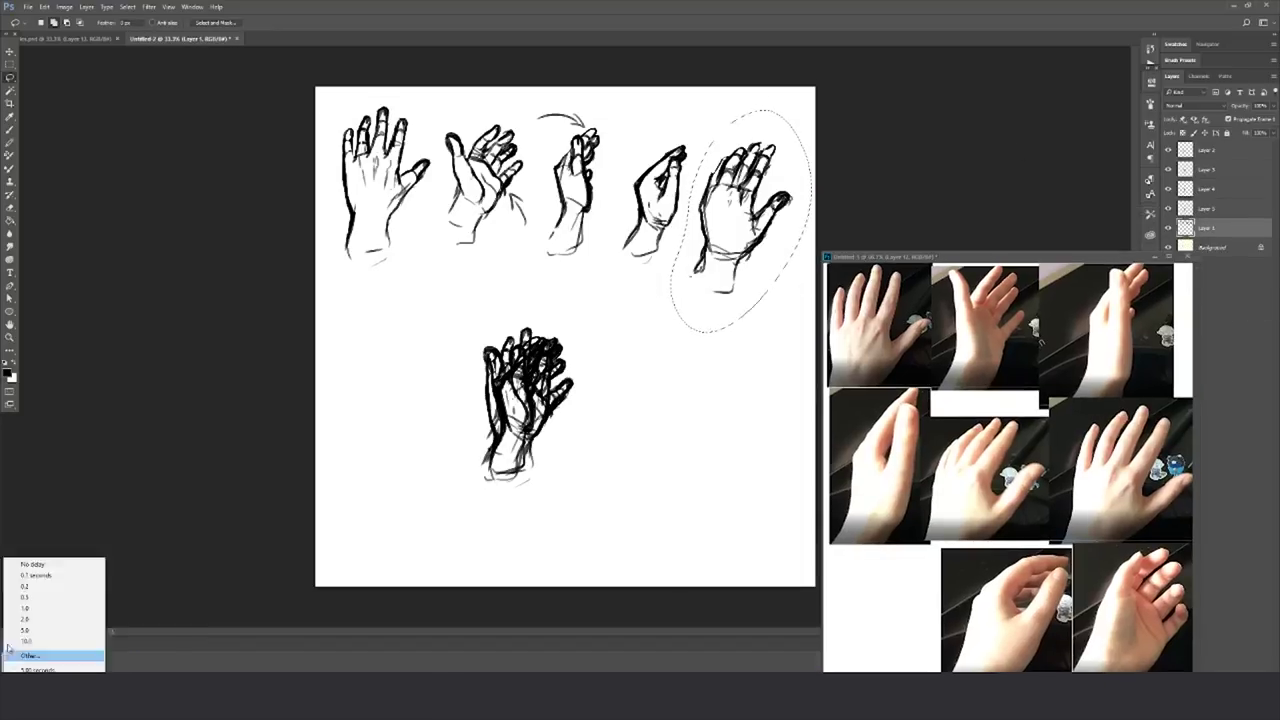
key("ctrl+j")
key("ctrl+t")
left_click_drag(740, 220, 520, 410)
key("Return")
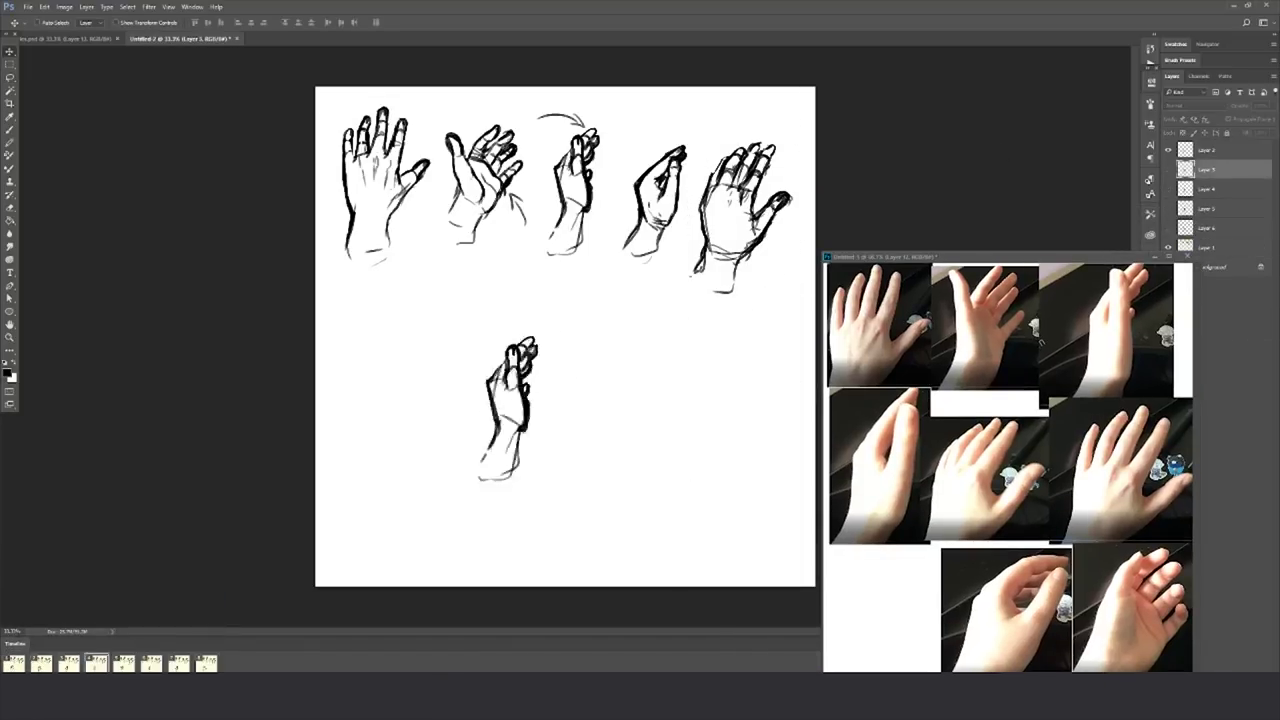
Step: Play the hand rotation animation from its first frame and stop playback
left_click(14, 662)
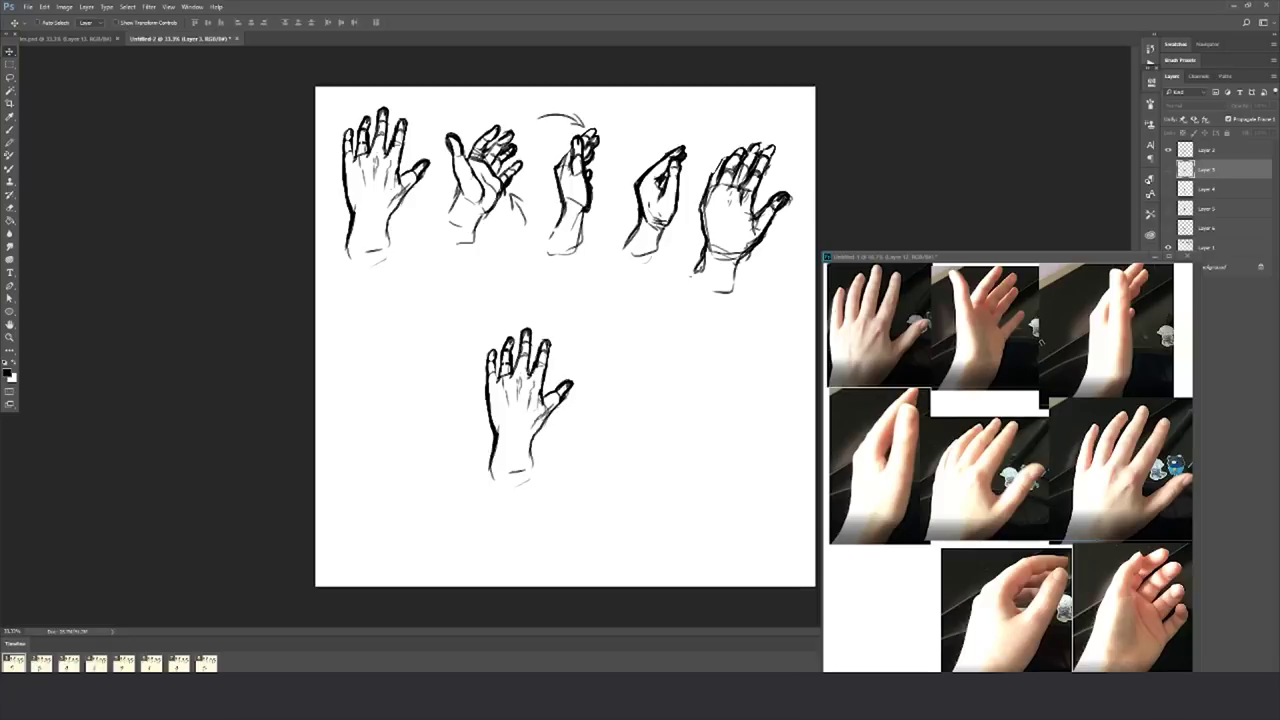
key("space")
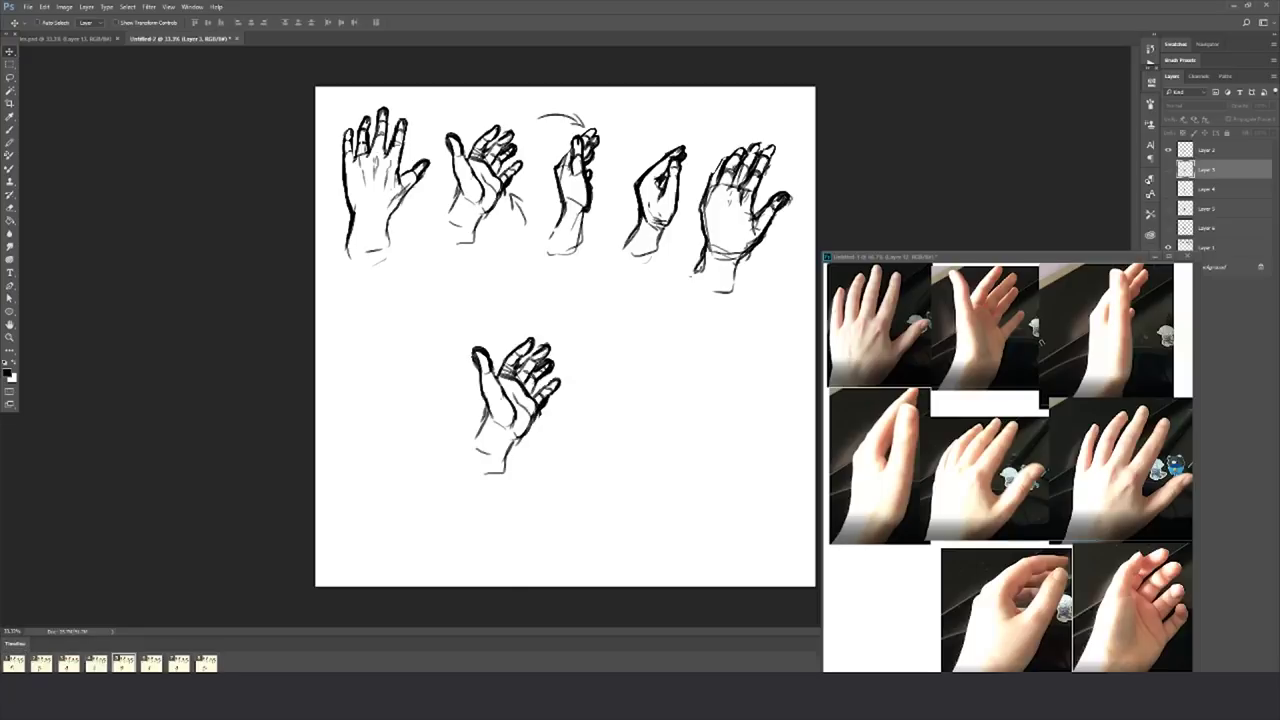
key("space")
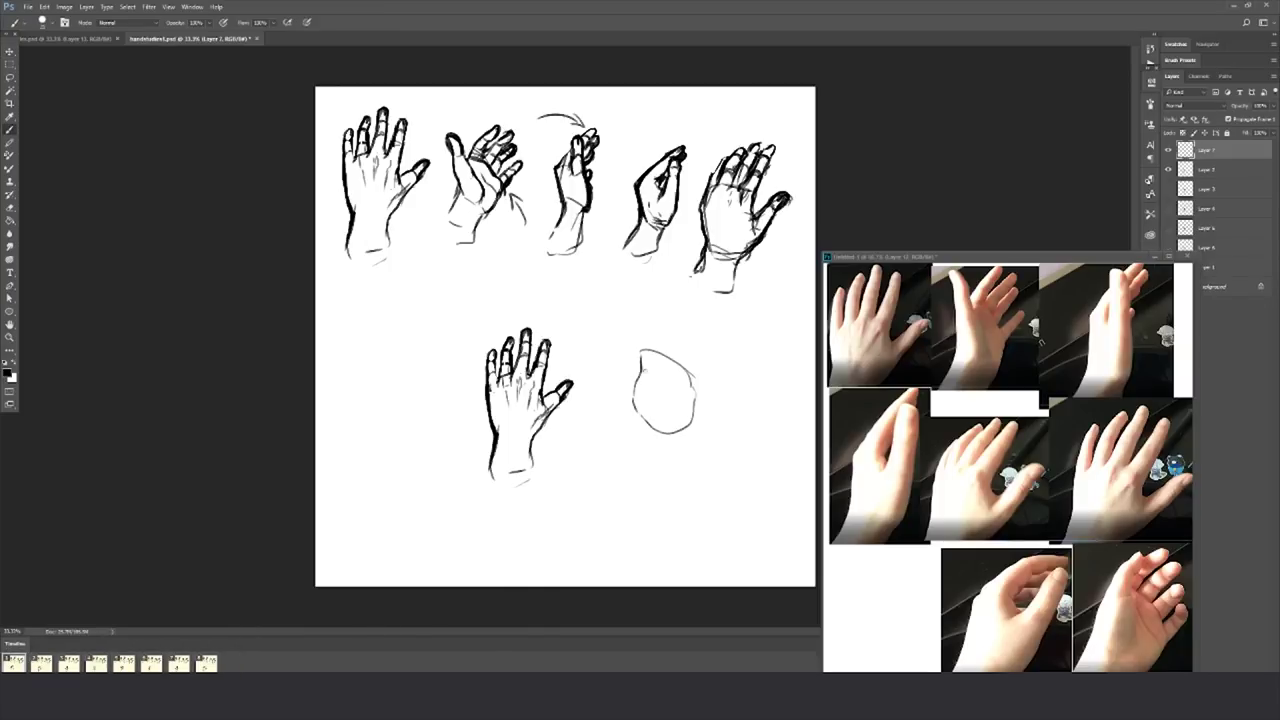
Step: Construct a cupped hand from a rounded palm, a thumb and finger segments to the right of the animated hand
mouse_move(660, 355)
left_mouse_down()
mouse_move(645, 420)
mouse_move(690, 405)
left_mouse_up()
mouse_move(652, 352)
left_mouse_down()
mouse_move(694, 420)
mouse_move(636, 414)
left_mouse_up()
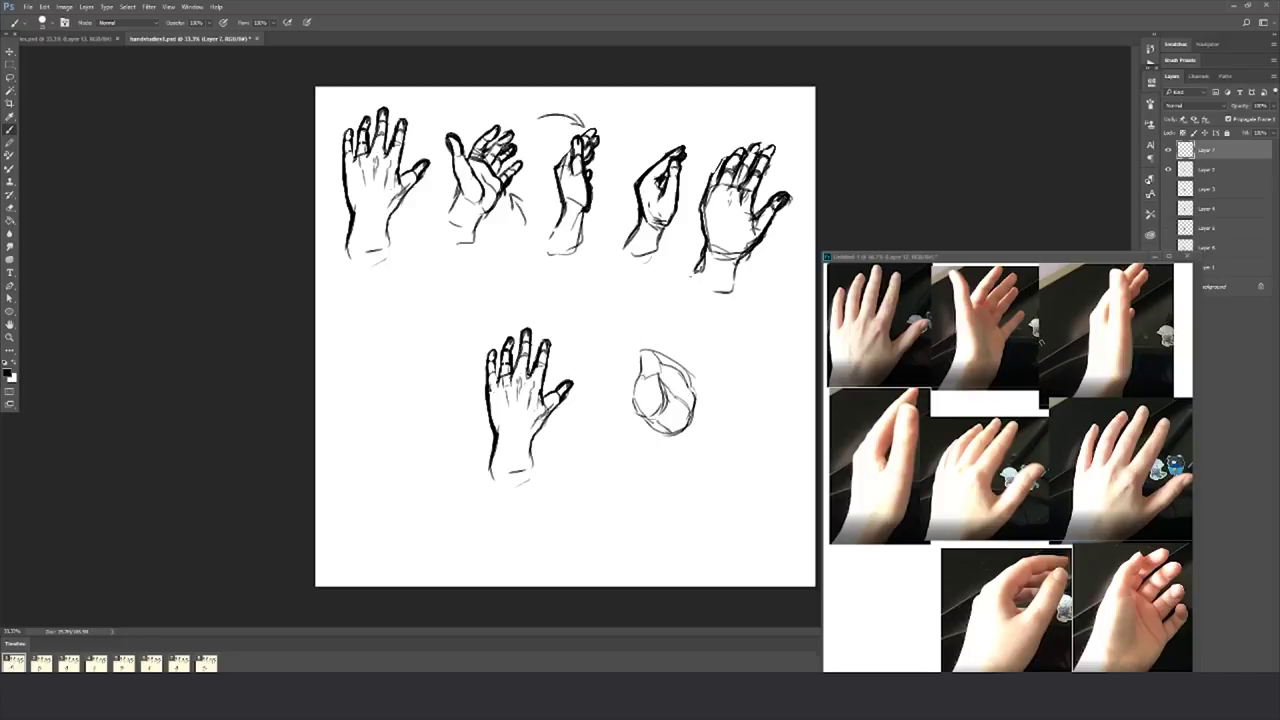
mouse_move(642, 365)
left_mouse_down()
mouse_move(660, 336)
mouse_move(680, 326)
mouse_move(666, 358)
mouse_move(698, 336)
mouse_move(666, 372)
left_mouse_up()
mouse_move(700, 330)
left_mouse_down()
mouse_move(706, 388)
mouse_move(706, 370)
left_mouse_up()
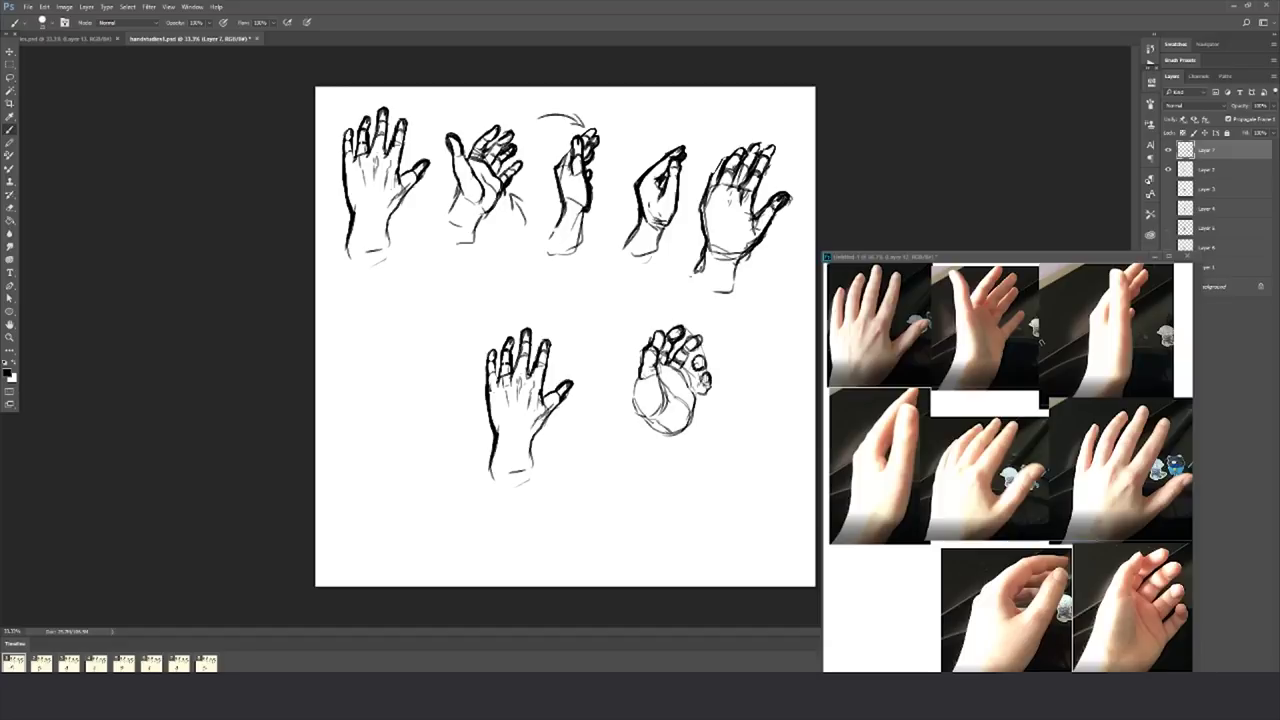
Step: Refine the cupped hand with palm crease shading and heavier outlines around the thumb and curled fingers
left_click_drag(684, 378, 662, 404)
mouse_move(640, 378)
left_mouse_down()
mouse_move(634, 400)
mouse_move(648, 406)
left_mouse_up()
left_click_drag(696, 338, 686, 362)
left_click_drag(690, 340, 674, 358)
left_click_drag(684, 344, 670, 362)
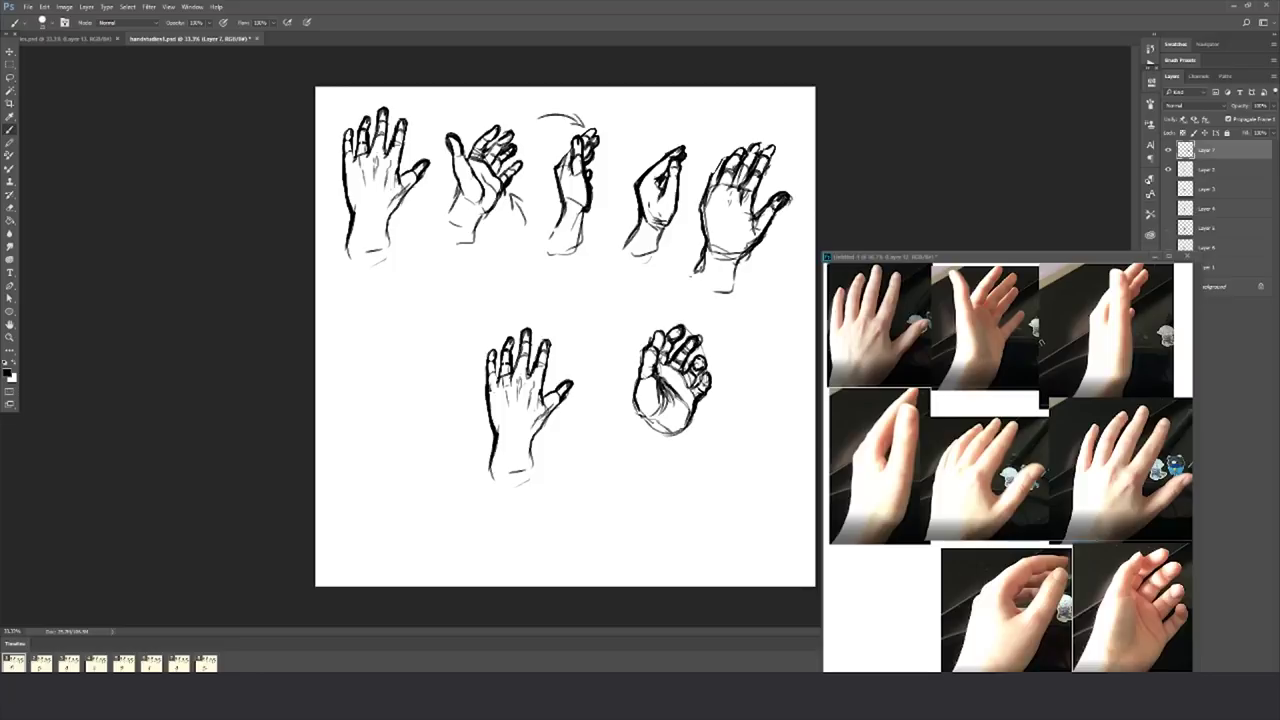
Step: Add a layer beneath the cupped hand's line art, pick another brush preset and block in the base colour
key("ctrl+shift+alt+n")
right_click(484, 274)
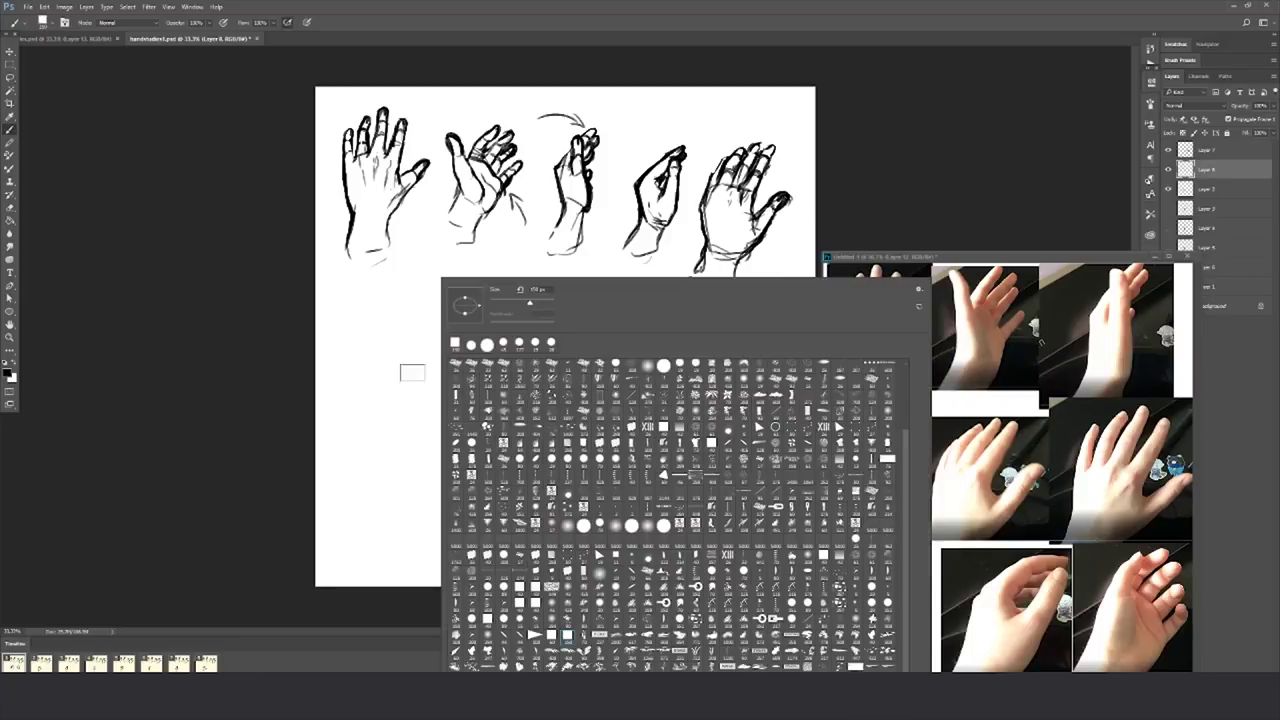
left_click(530, 584)
mouse_move(658, 352)
left_mouse_down()
mouse_move(652, 430)
mouse_move(700, 426)
mouse_move(688, 368)
left_mouse_up()
left_click_drag(642, 416, 682, 432)
left_click_drag(664, 366, 660, 420)
Step: Sample a skin tone from the palm in the reference photo and paint it over the cupped hand's thumb and palm
left_click(1171, 567, "alt")
mouse_move(672, 338)
left_mouse_down()
mouse_move(690, 366)
mouse_move(644, 394)
mouse_move(656, 414)
left_mouse_up()
left_click_drag(656, 366, 676, 392)
mouse_move(662, 344)
left_mouse_down()
mouse_move(676, 392)
mouse_move(696, 380)
left_mouse_up()
Step: Select the cupped hand's line art layer and pick a new colour for its lines
key("alt+bracketright")
left_click(8, 372)
key("Return")
Step: Add new layers above the line art and paint sampled skin tones over the cupped hand's palm and thumb
key("ctrl+shift+alt+n")
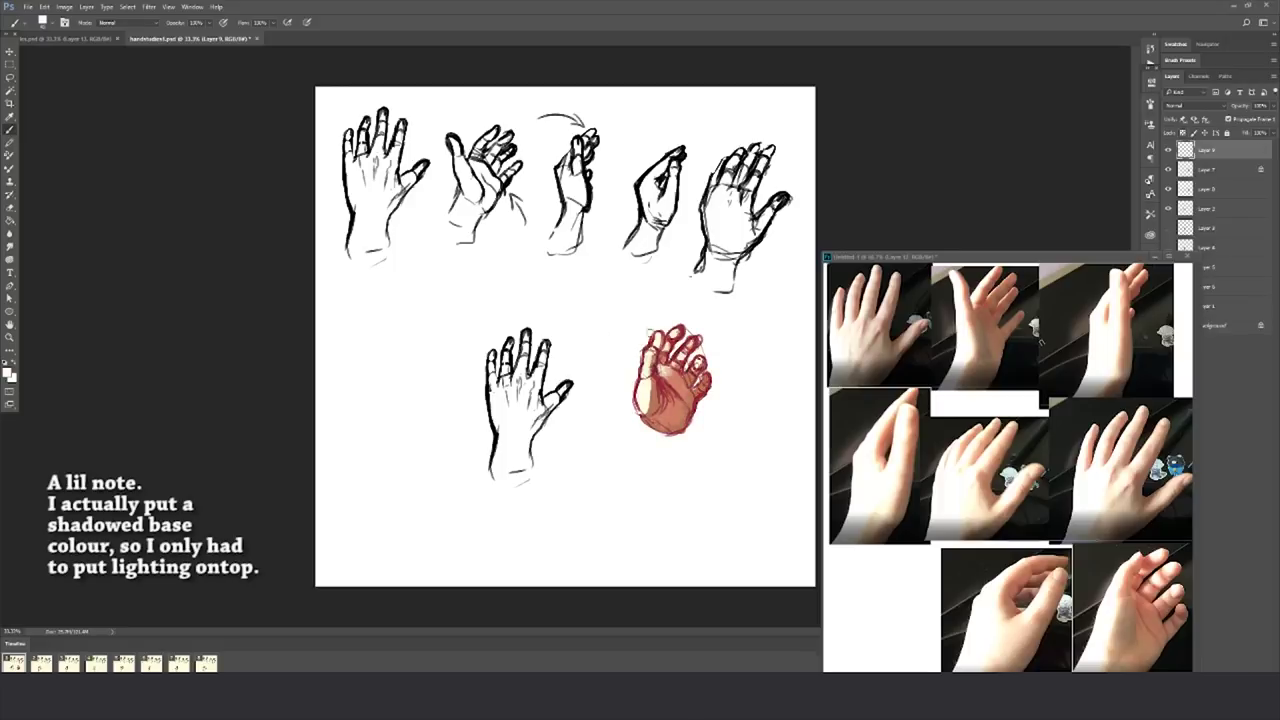
key("ctrl+shift+alt+n")
key("e")
key("b")
right_click(656, 360)
key("Escape")
left_click(676, 380, "alt")
mouse_move(667, 395)
left_mouse_down()
mouse_move(668, 414)
mouse_move(645, 410)
left_mouse_up()
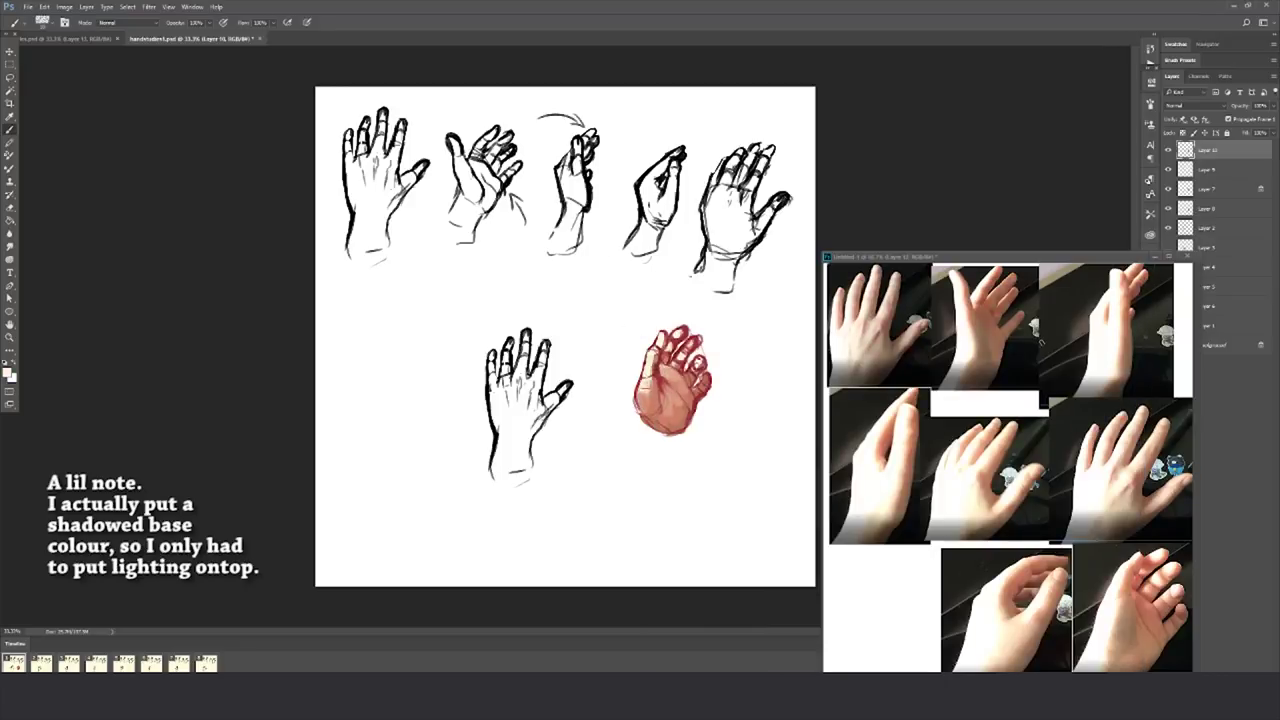
left_click_drag(656, 345, 665, 395)
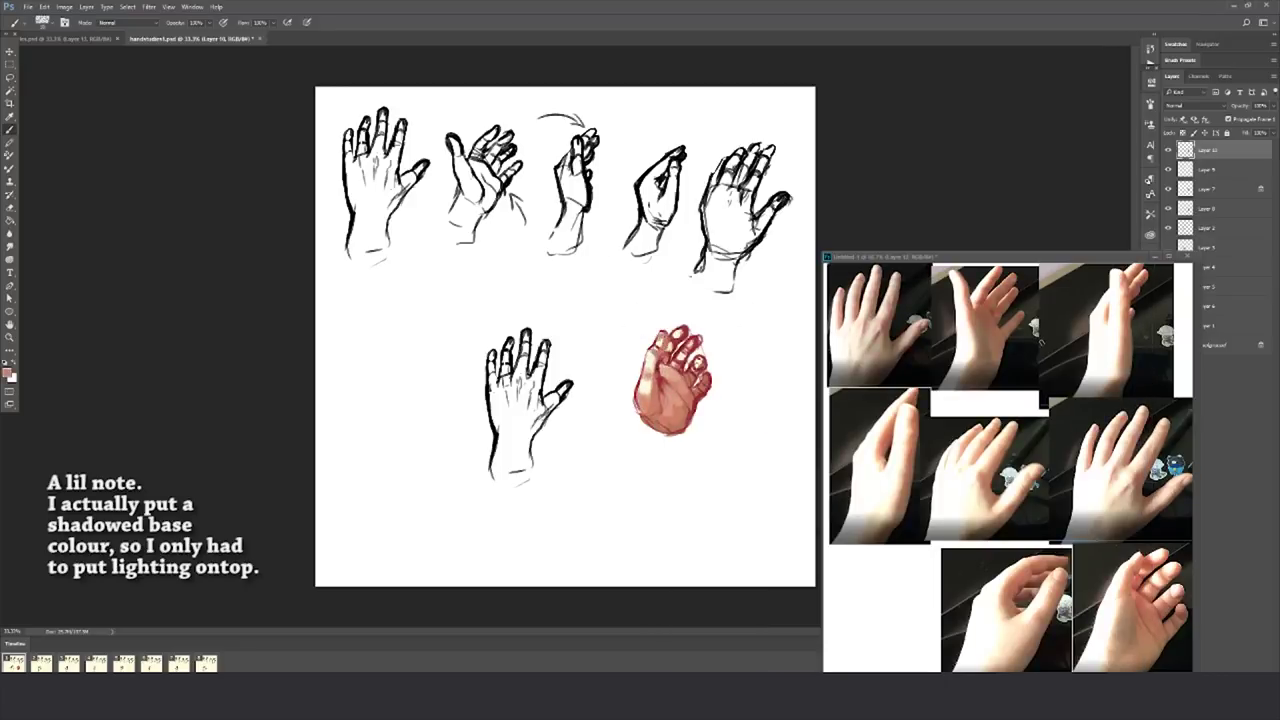
Step: Sample lighter tones from the thumb and add another layer for continuing the cupped hand's rendering
key("x")
left_click(656, 345, "alt")
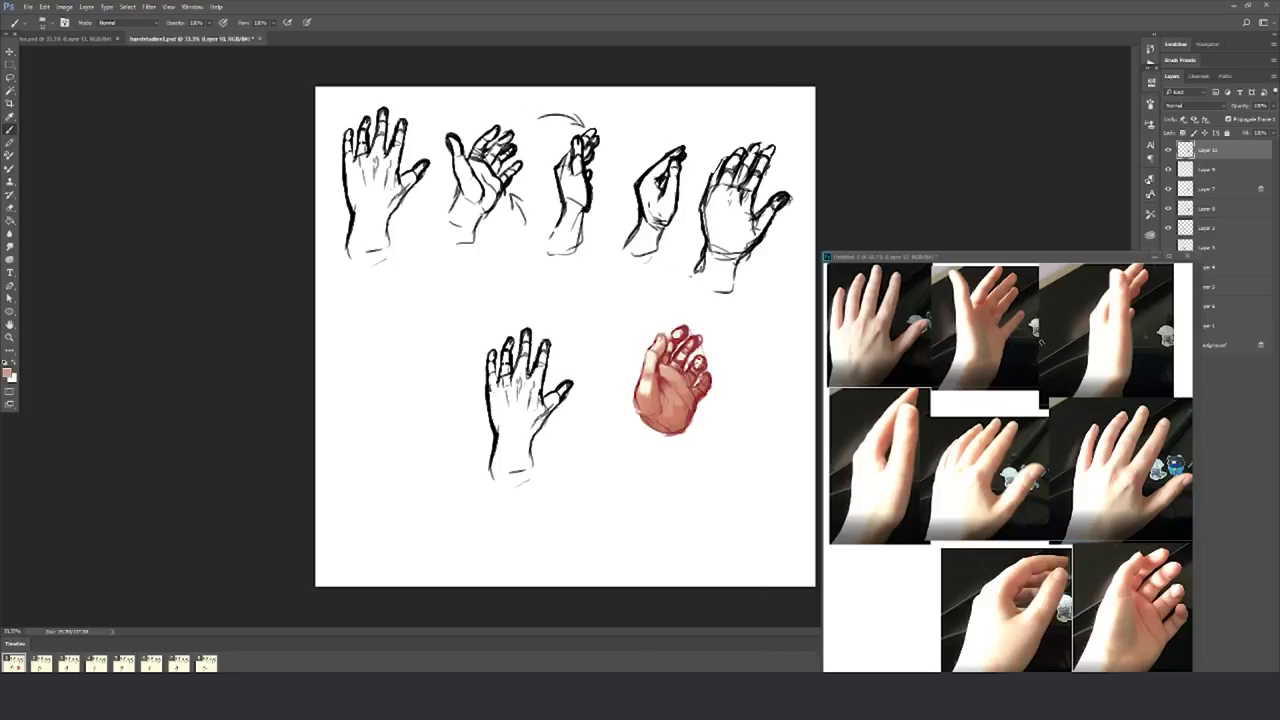
key("Return")
key("l")
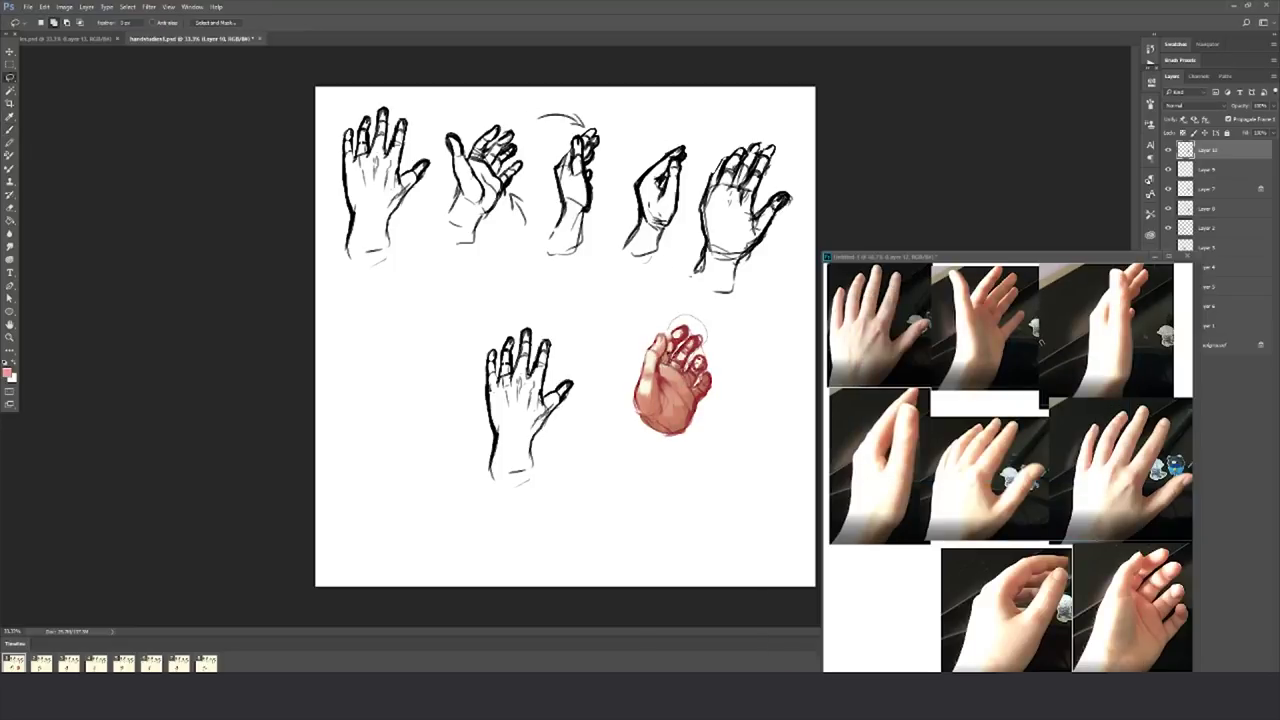
key("b")
key("ctrl+shift+alt+n")
left_click(664, 348, "alt")
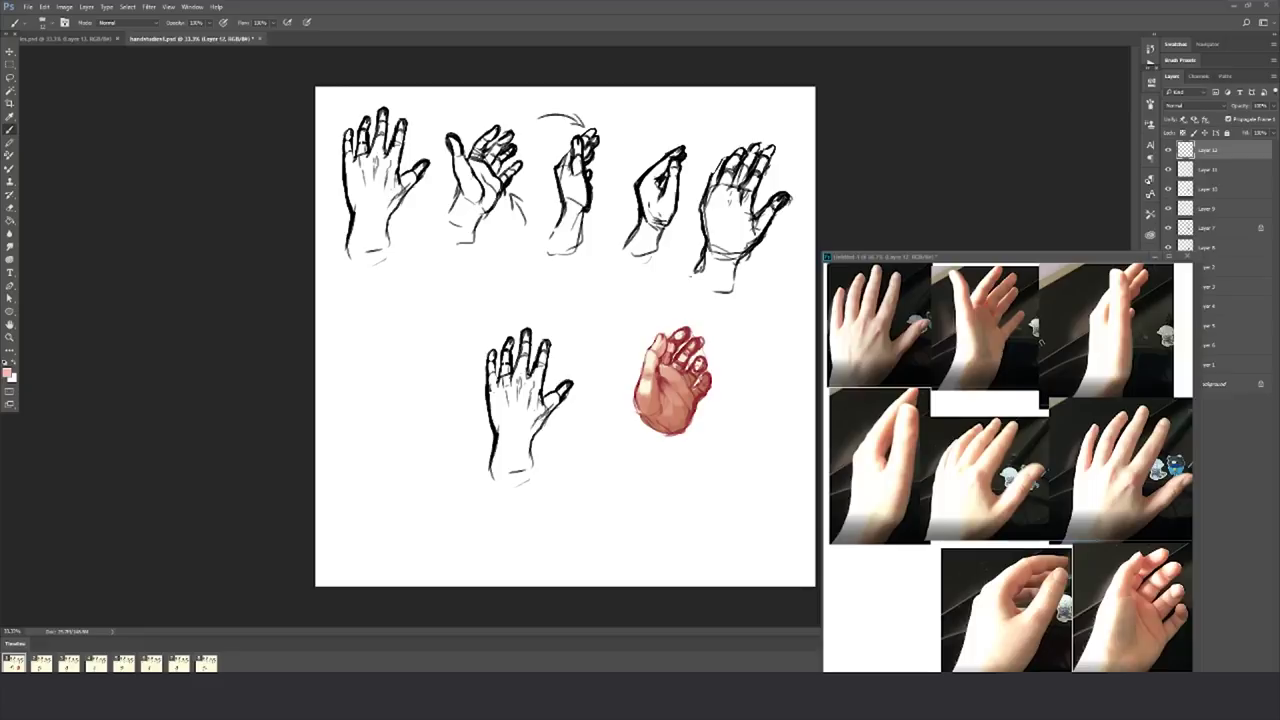
Step: Sample finger tones and paint over the dark outlines along the cupped hand's palm edge and fingers
key("d")
left_click(676, 334, "alt")
left_click(687, 340, "alt")
left_click_drag(638, 380, 636, 416)
left_click_drag(704, 336, 688, 358)
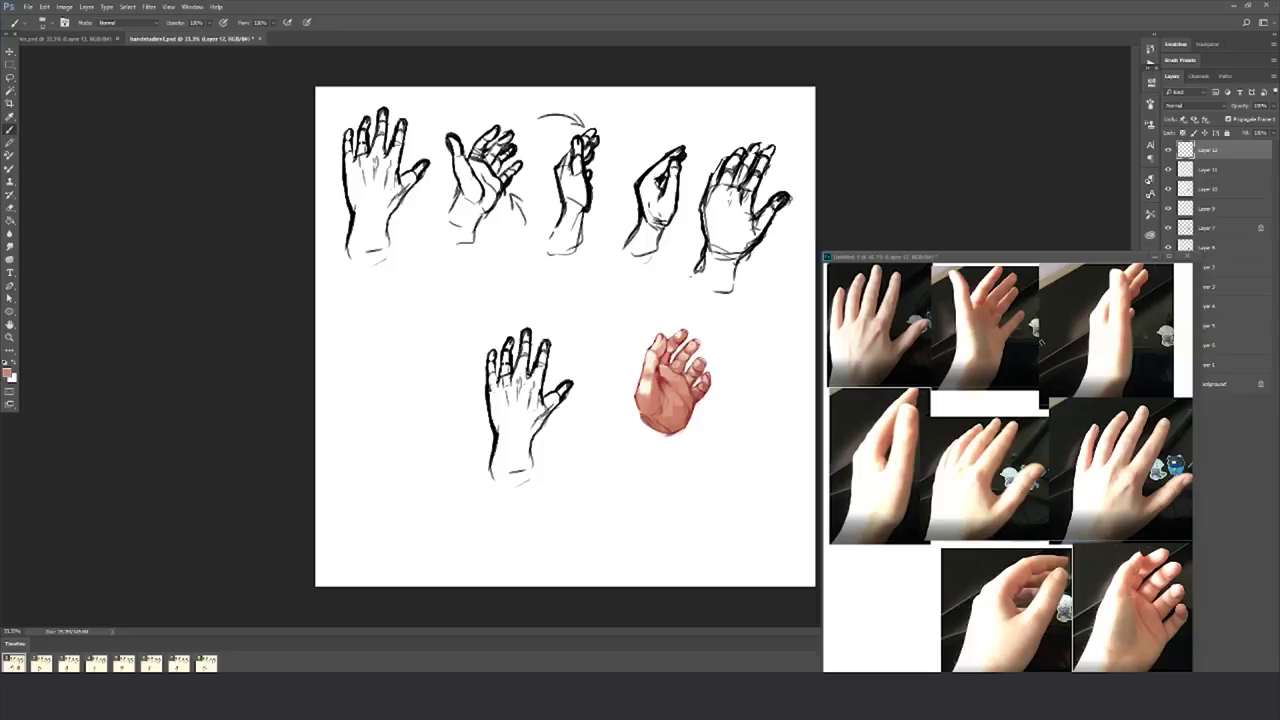
left_click_drag(646, 372, 652, 420)
left_click_drag(688, 344, 680, 358)
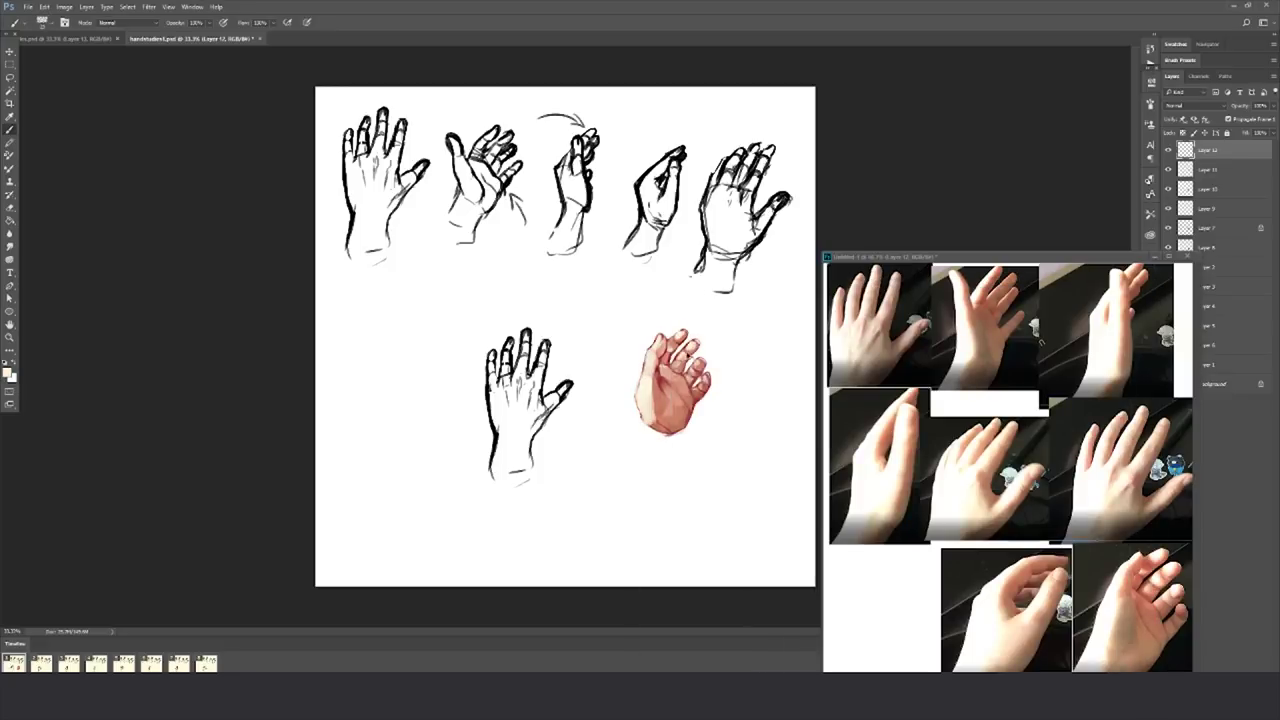
Step: Sample light skin tones from the cupped hand and paint its wrist below the palm
left_click(664, 358, "alt")
left_click(680, 375, "alt")
left_click_drag(668, 440, 632, 420)
Step: Refine the cupped hand's outer fingers with tones sampled from the ring finger and little finger
left_click(699, 379, "alt")
left_click_drag(700, 378, 706, 358)
left_click(707, 372, "alt")
left_click(708, 374, "alt")
left_click(703, 390, "alt")
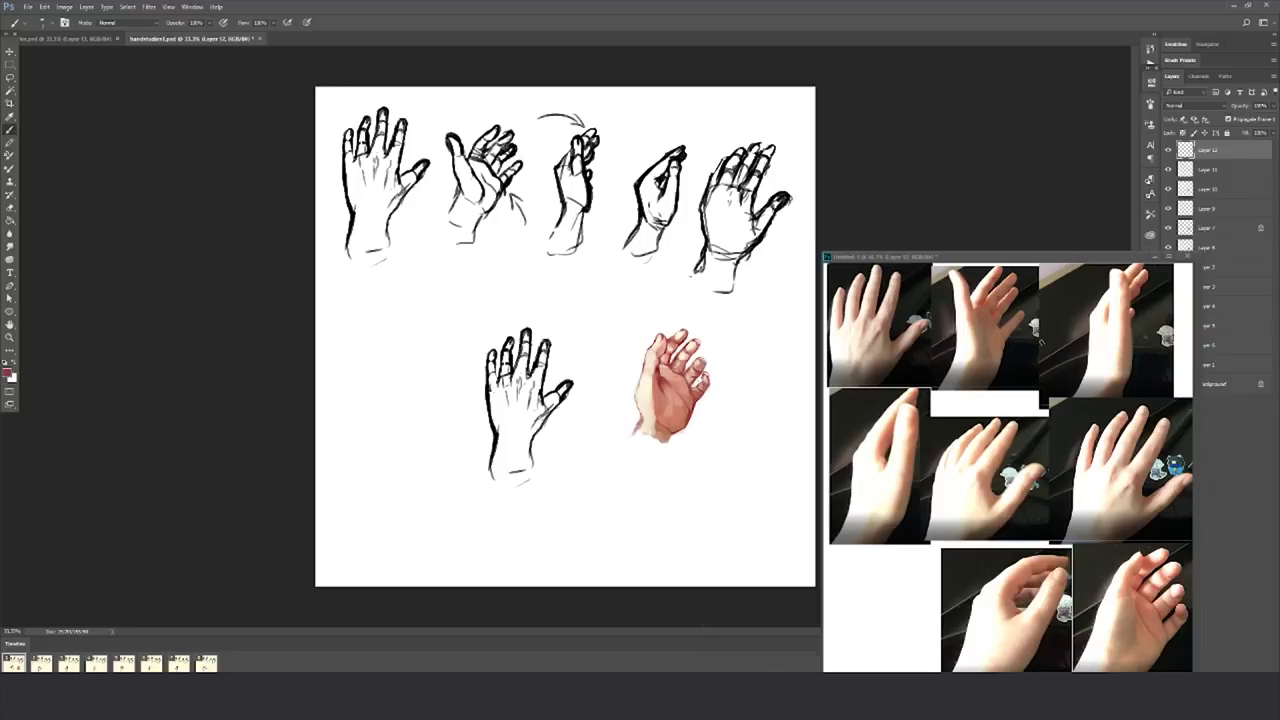
left_click(703, 380, "alt")
left_click(705, 378, "alt")
Step: Add a red radial gradient over the cupped hand on a new layer and set its blend mode to Soft Light
key("g")
key("ctrl+shift+n")
key("Return")
left_click_drag(665, 440, 677, 303)
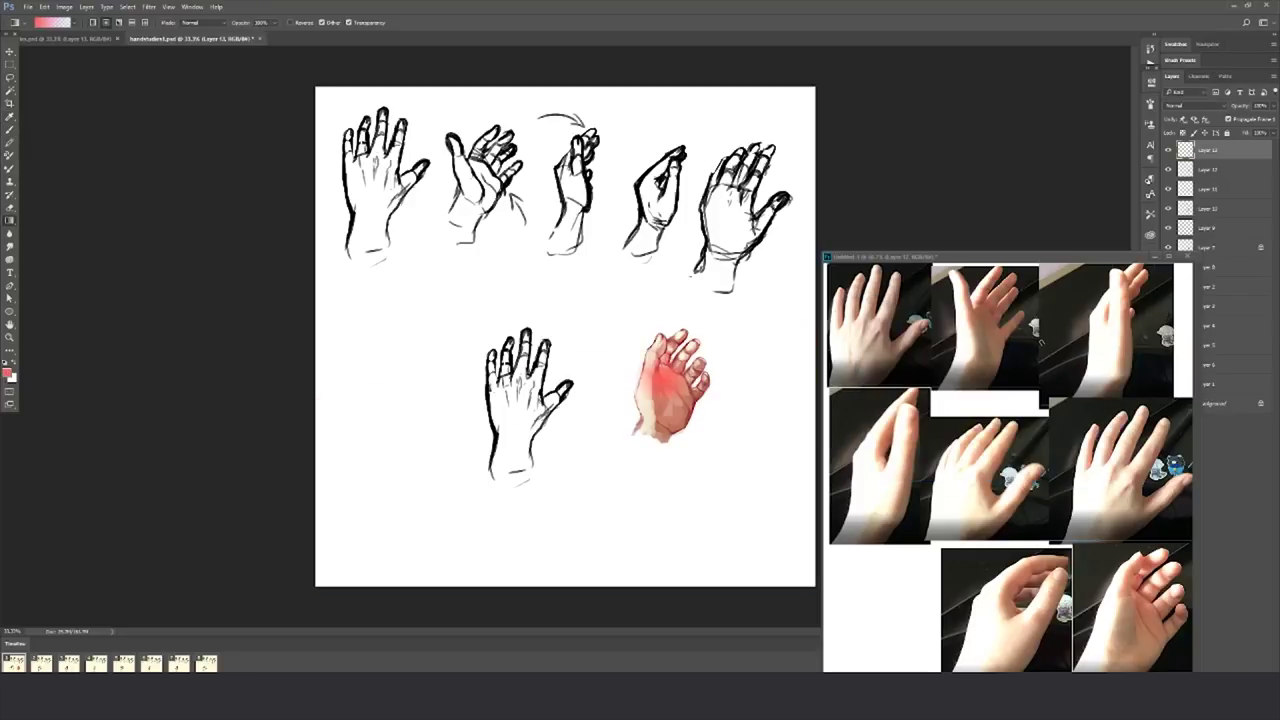
key("shift+alt+f")
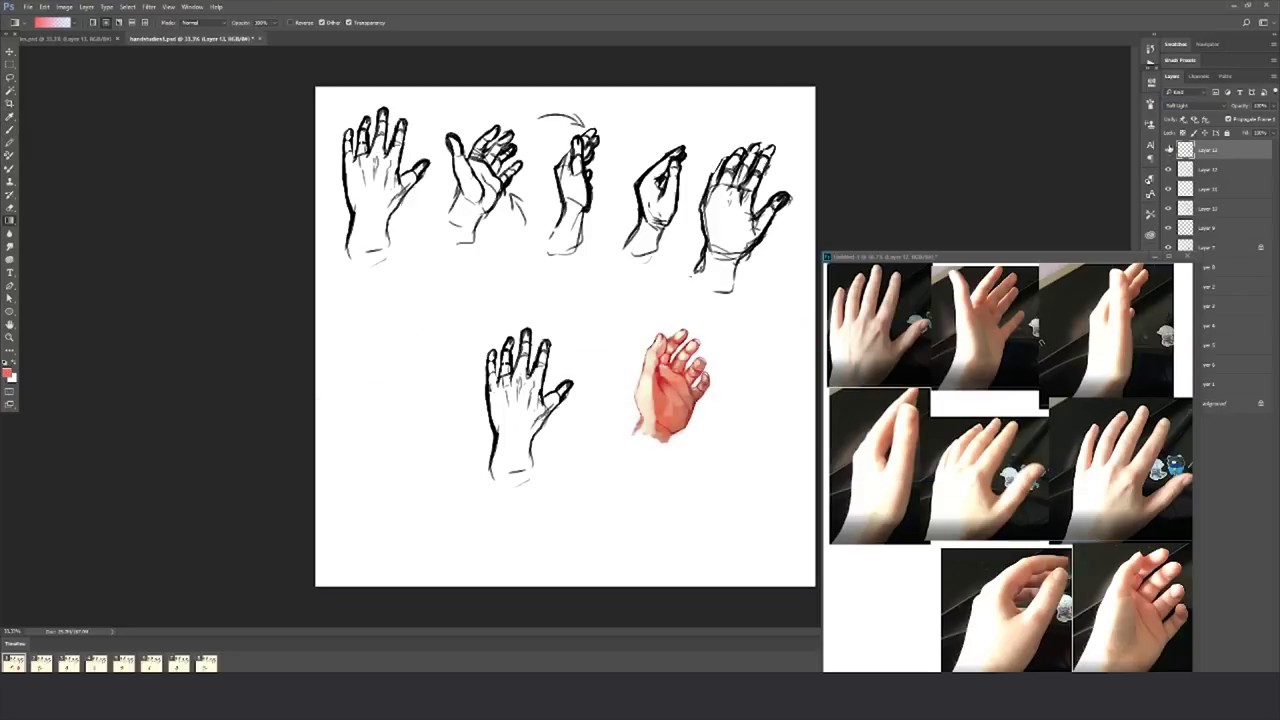
Step: Add a layer mask to the Soft Light gradient layer and create a new layer above it
key("ctrl+shift+m")
key("b")
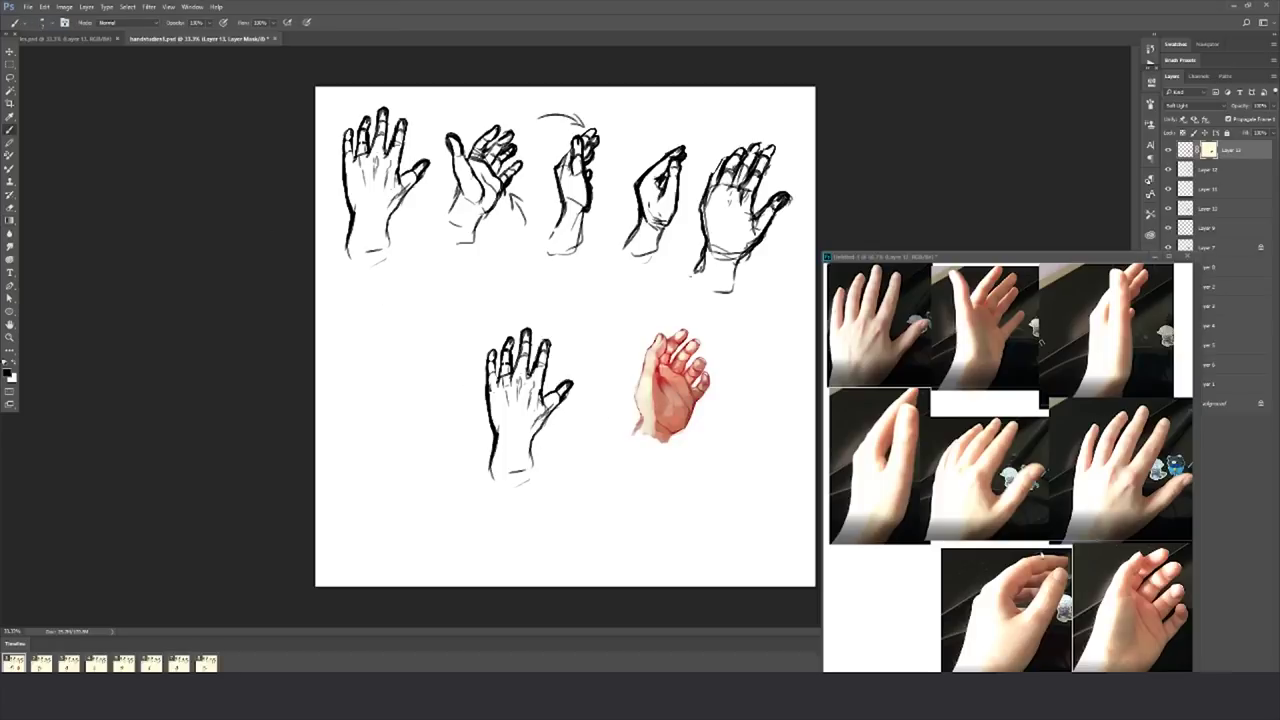
key("ctrl+shift+alt+n")
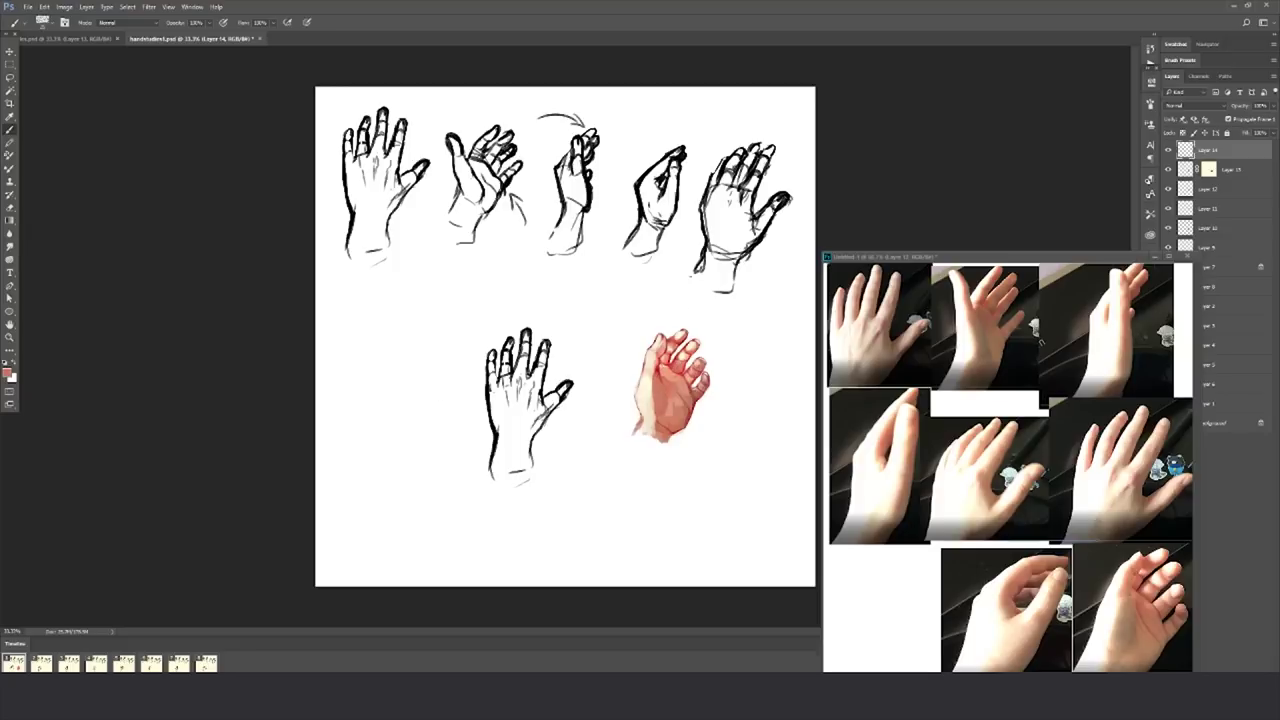
Step: Touch up the cupped hand's fingers and palm with skin tones sampled from the painting
left_click(679, 363, "alt")
left_click(699, 364, "alt")
left_click(670, 353, "alt")
left_click(699, 391, "alt")
left_click(714, 386, "alt")
Step: Create a new layer and block in light skin tones on the first open hand, with pinker knuckles
key("ctrl+plus")
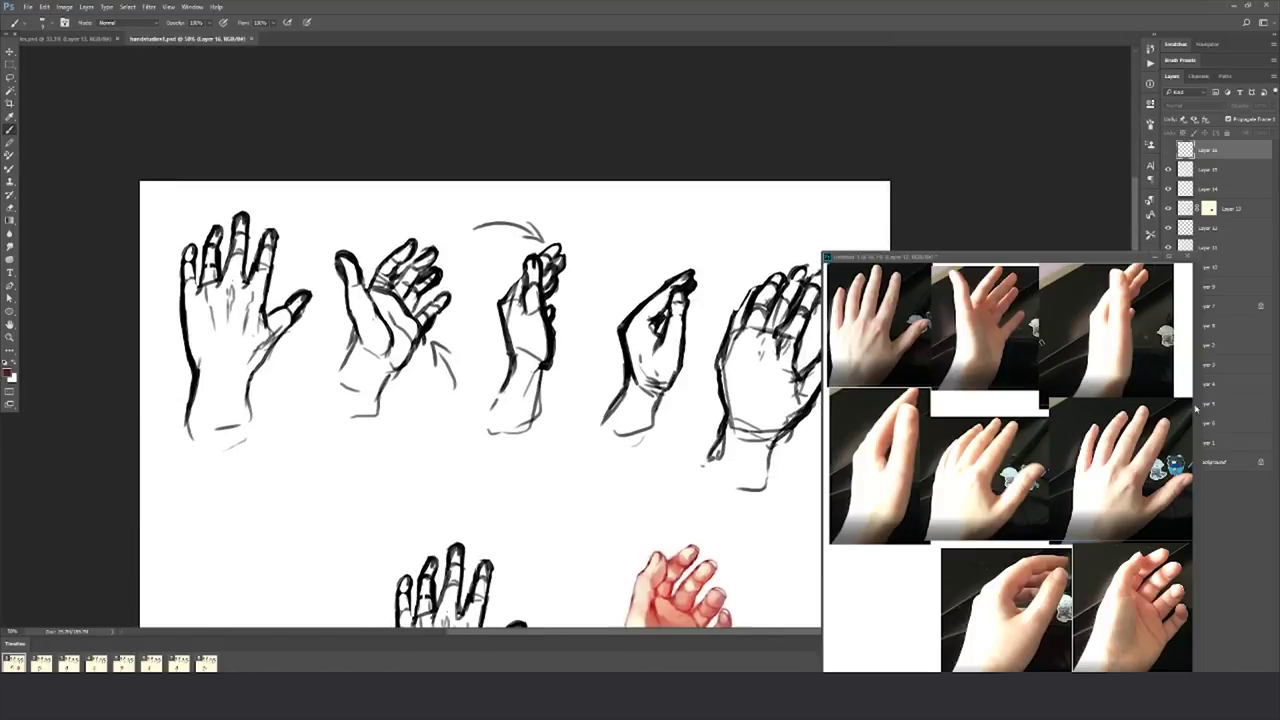
left_click(1024, 572, "ctrl")
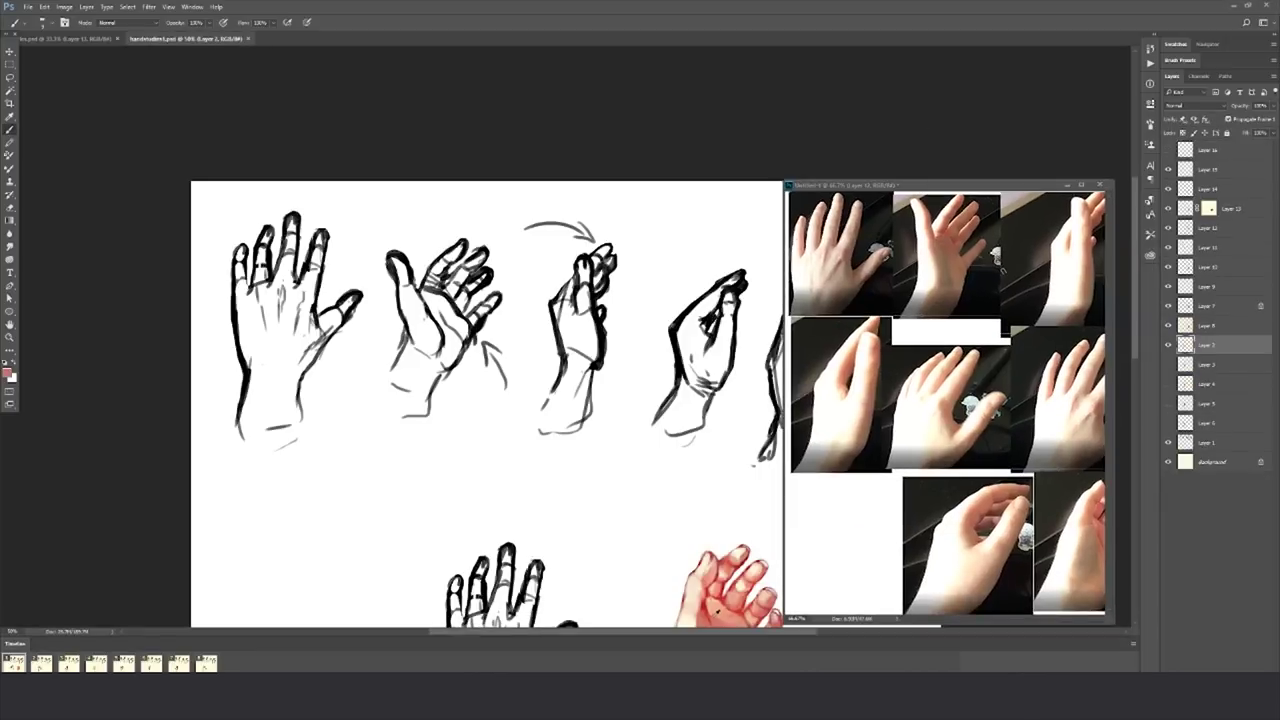
right_click(322, 276)
key("Escape")
key("ctrl+shift+alt+n")
mouse_move(263, 352)
left_mouse_down()
mouse_move(270, 414)
mouse_move(255, 300)
mouse_move(281, 295)
mouse_move(226, 325)
mouse_move(307, 352)
mouse_move(345, 300)
mouse_move(318, 240)
mouse_move(258, 245)
left_mouse_up()
left_click_drag(292, 284, 318, 310)
Step: Brush brownish shadow tones over the open hand's middle and ring fingers and a reddish tone on its little finger
right_click(285, 278)
key("Escape")
mouse_move(296, 230)
left_mouse_down()
mouse_move(292, 285)
mouse_move(264, 288)
left_mouse_up()
left_click_drag(240, 260, 242, 296)
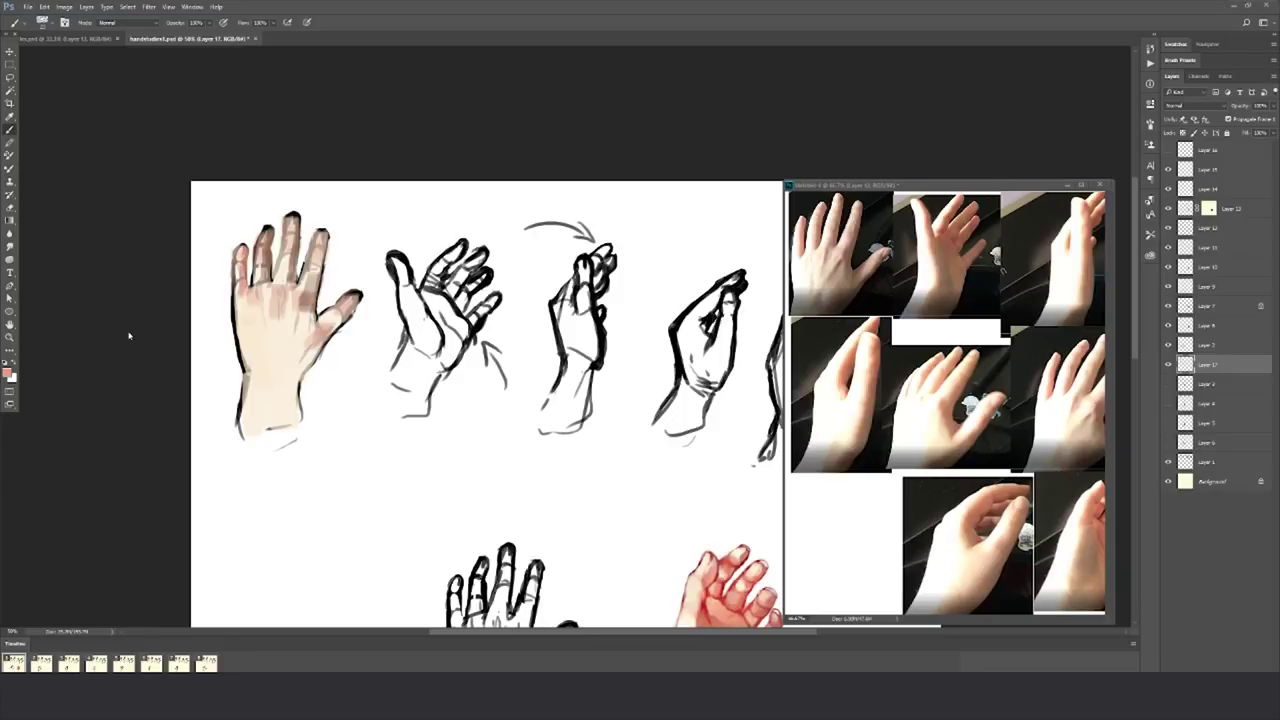
Step: Paint warm peach tones along the open hand's middle, index and ring fingers and down from the knuckles
mouse_move(296, 214)
left_mouse_down()
mouse_move(292, 254)
mouse_move(320, 282)
left_mouse_up()
left_click_drag(304, 296, 316, 306)
mouse_move(322, 230)
left_mouse_down()
mouse_move(324, 254)
mouse_move(290, 290)
left_mouse_up()
left_click_drag(266, 230, 264, 364)
Step: Add near-white highlights along the back of the open hand and up the middle finger
key("x")
left_click_drag(242, 300, 258, 366)
mouse_move(268, 322)
left_mouse_down()
mouse_move(270, 346)
mouse_move(278, 292)
left_mouse_up()
left_click_drag(282, 276, 292, 214)
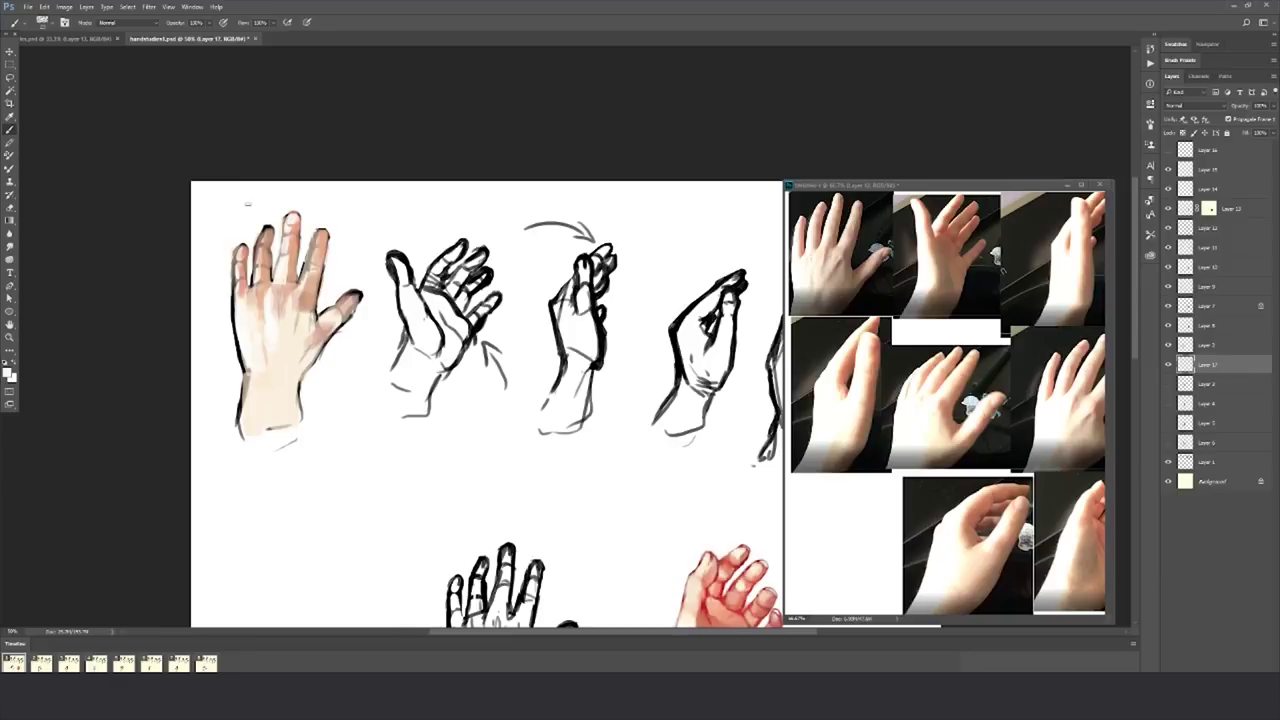
Step: Highlight the open hand's ring and index fingers, then shade the thumb side of its back with peach-pink tones
left_click_drag(266, 238, 320, 232)
key("x")
mouse_move(300, 312)
left_mouse_down()
mouse_move(290, 392)
mouse_move(316, 378)
mouse_move(282, 368)
left_mouse_up()
mouse_move(304, 362)
left_mouse_down()
mouse_move(312, 314)
mouse_move(296, 354)
left_mouse_up()
mouse_move(318, 324)
left_mouse_down()
mouse_move(346, 314)
mouse_move(346, 292)
left_mouse_up()
key("x")
key("x")
Step: Pick a strong red and redraw the edges of the open hand's middle finger with it
right_click(910, 345, "alt+shift")
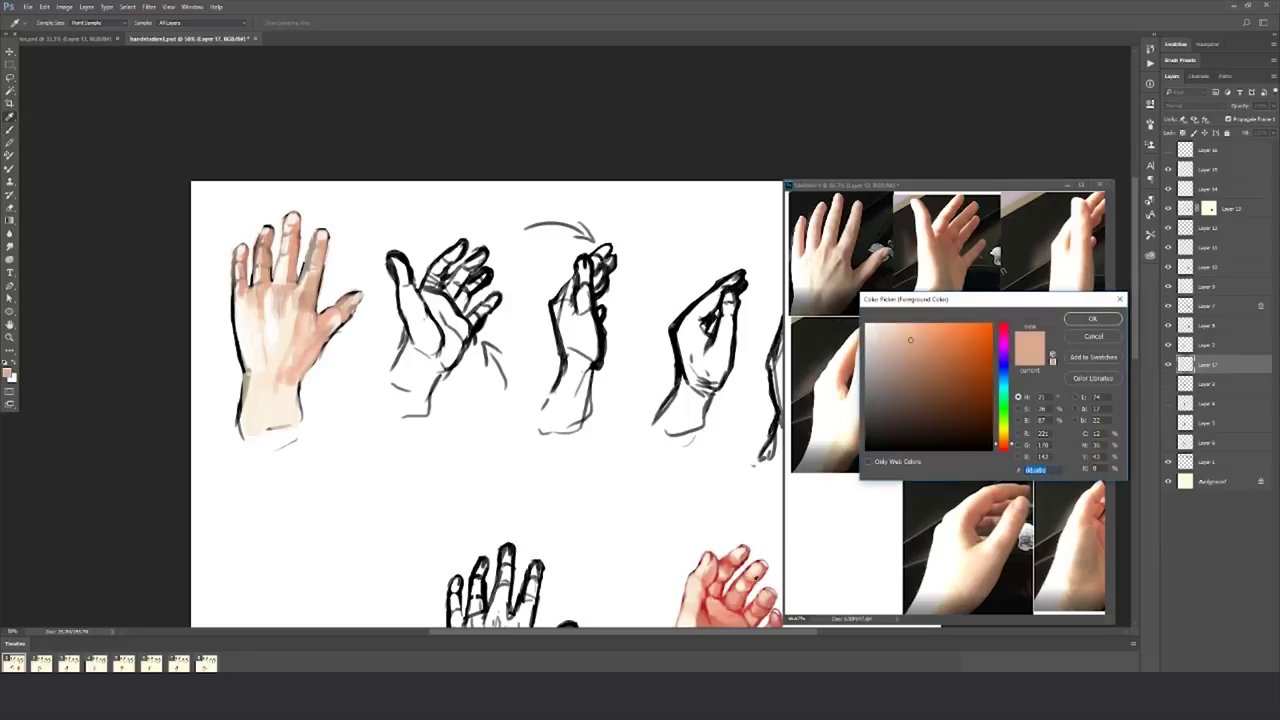
right_click(272, 274)
key("Escape")
left_click_drag(294, 248, 294, 284)
left_click_drag(282, 222, 282, 254)
left_click_drag(276, 242, 270, 286)
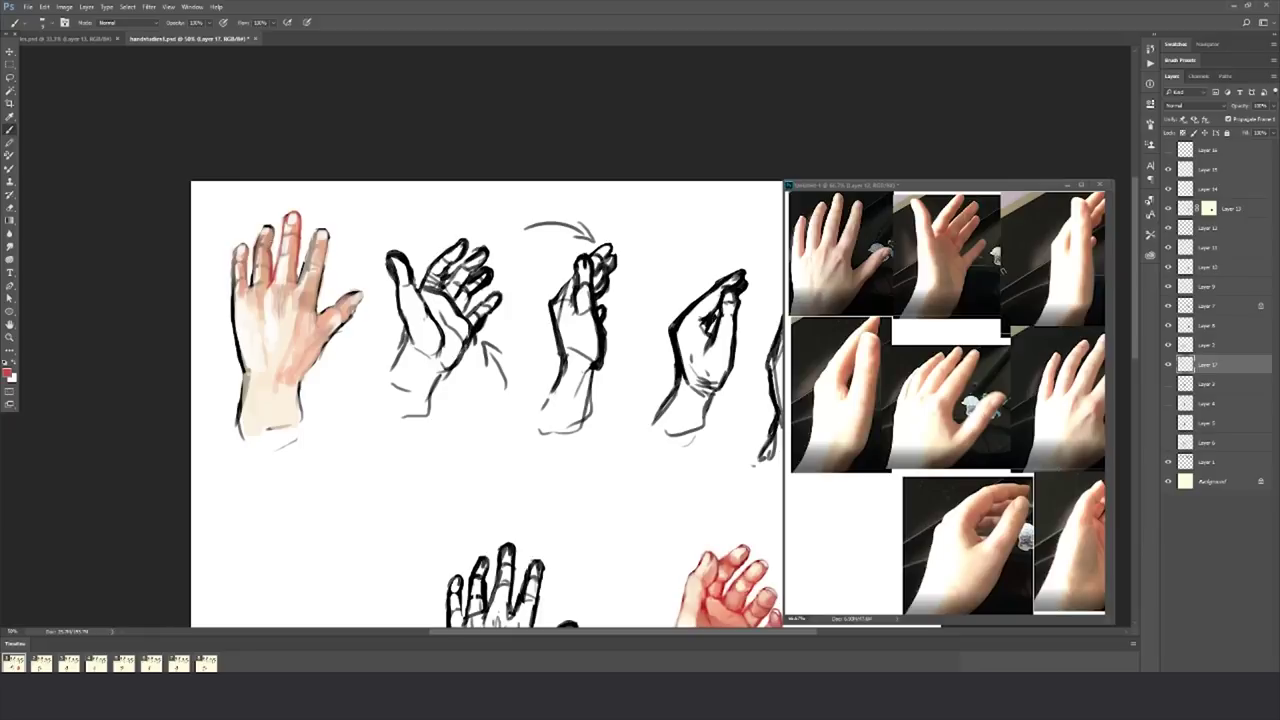
Step: Refine the open hand's middle and index fingers with alternating light and pink tones, covering their dark outlines
key("x")
key("x")
key("x")
key("x")
key("x")
key("x")
key("x")
key("x")
key("x")
mouse_move(307, 250)
left_mouse_down()
mouse_move(296, 280)
mouse_move(322, 240)
mouse_move(318, 306)
mouse_move(322, 282)
mouse_move(308, 270)
mouse_move(324, 228)
mouse_move(305, 284)
mouse_move(329, 252)
mouse_move(314, 312)
mouse_move(283, 310)
mouse_move(296, 298)
left_mouse_up()
key("x")
key("x")
key("x")
key("x")
key("x")
key("x")
key("x")
key("x")
key("x")
key("x")
key("x")
key("x")
key("x")
key("x")
key("x")
key("x")
key("x")
key("x")
key("x")
key("x")
key("x")
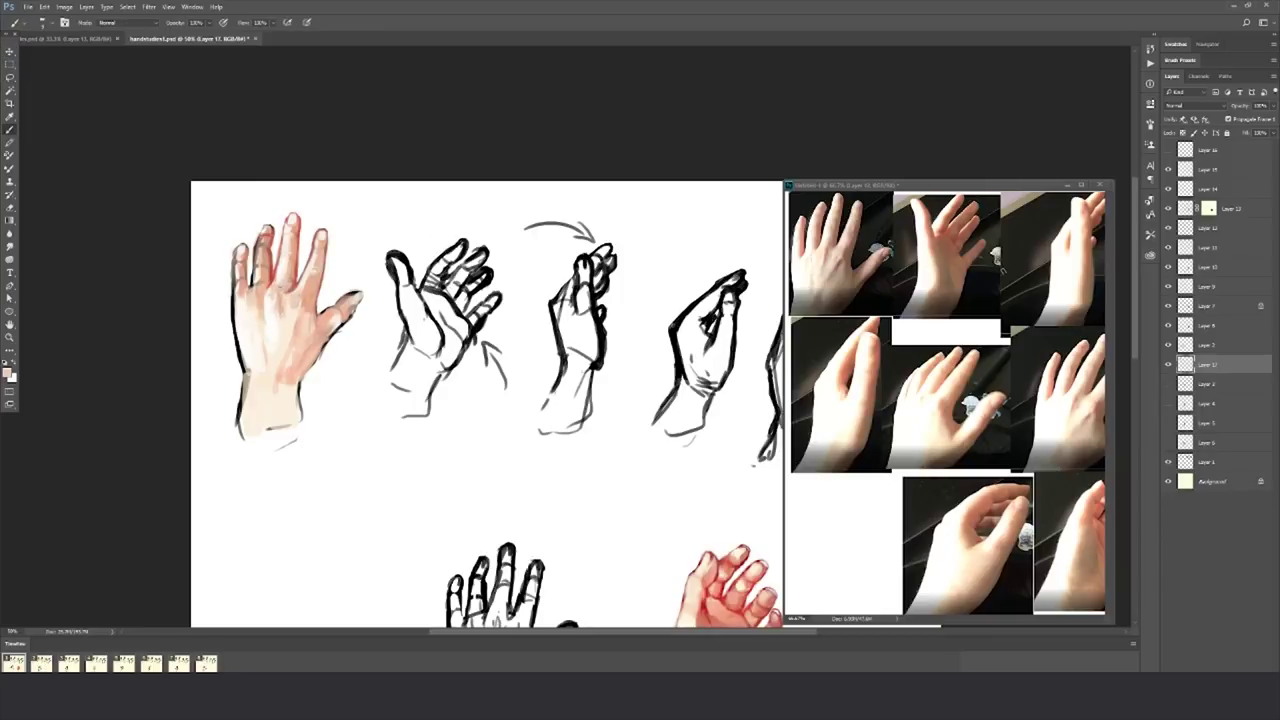
Step: Paint red edges and light pink tones on the open hand's ring and little fingers
key("x")
mouse_move(261, 248)
left_mouse_down()
mouse_move(250, 306)
mouse_move(237, 302)
left_mouse_up()
mouse_move(237, 252)
left_mouse_down()
mouse_move(234, 326)
mouse_move(252, 284)
left_mouse_up()
key("x")
key("x")
key("x")
key("x")
key("x")
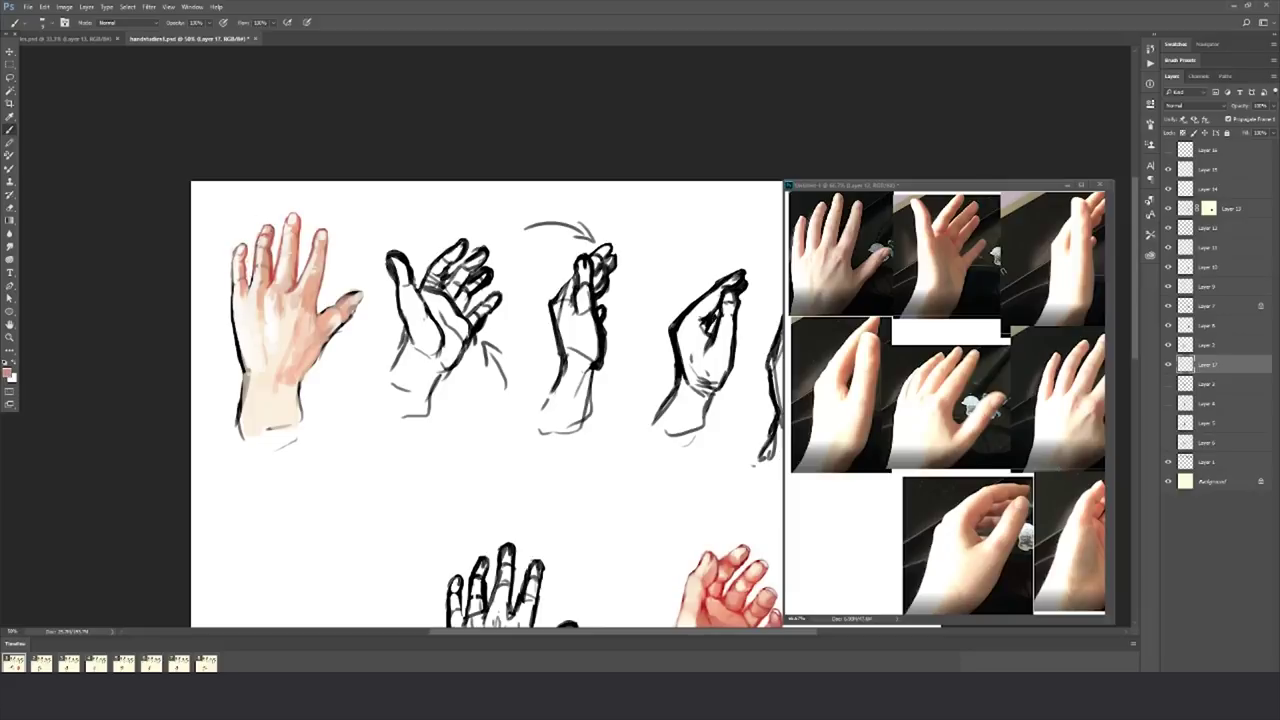
Step: Blend the open hand's ring finger and little-finger knuckle with alternating skin tones over the remaining dark lines
key("x")
key("x")
mouse_move(262, 244)
left_mouse_down()
mouse_move(275, 278)
mouse_move(233, 270)
mouse_move(233, 318)
left_mouse_up()
key("x")
key("x")
key("x")
key("x")
key("x")
key("x")
key("x")
key("x")
key("x")
Step: Paint over the outer edge of the open hand's back and smooth the skin tones down toward the wrist
left_click_drag(235, 278, 248, 374)
key("x")
mouse_move(285, 318)
left_mouse_down()
mouse_move(300, 365)
mouse_move(290, 340)
mouse_move(315, 349)
mouse_move(300, 384)
mouse_move(266, 386)
left_mouse_up()
key("x")
key("x")
key("x")
key("x")
Step: Paint the open hand's thumb with alternating red and light pink tones, replacing its dark outline
mouse_move(290, 322)
left_mouse_down()
mouse_move(305, 340)
mouse_move(306, 316)
mouse_move(341, 329)
mouse_move(316, 306)
mouse_move(345, 318)
mouse_move(356, 292)
left_mouse_up()
key("x")
key("x")
key("x")
key("x")
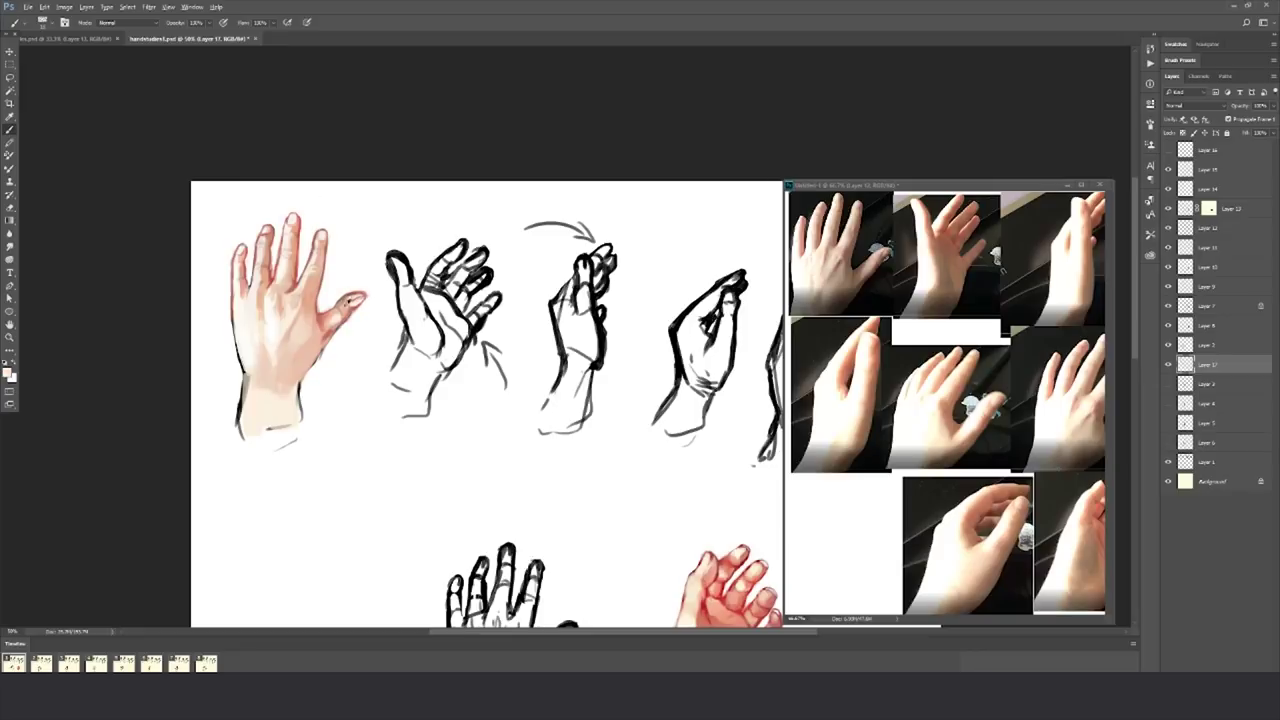
key("x")
key("x")
key("x")
key("x")
key("x")
key("x")
key("x")
key("x")
key("x")
key("x")
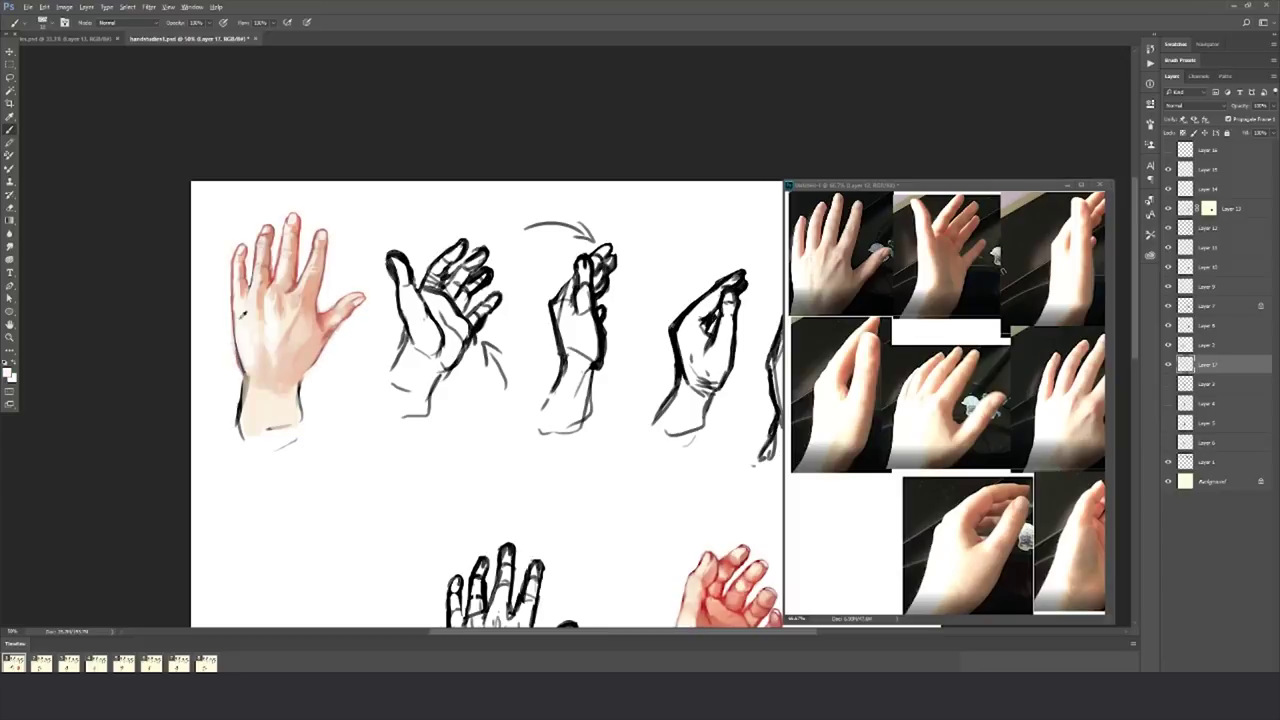